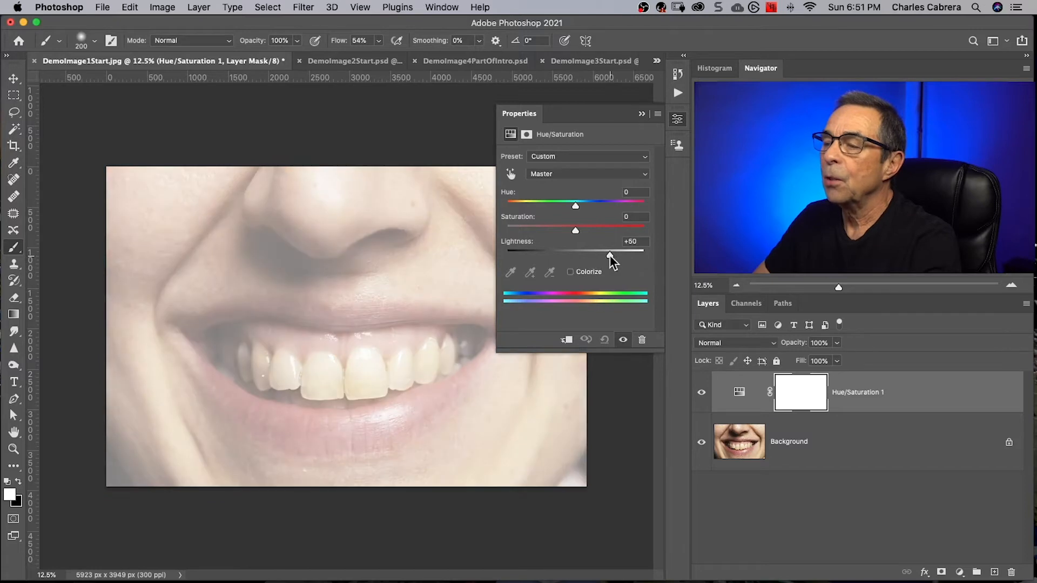
Step: Invert the Hue/Saturation layer's mask to black to hide the lightening, and close the mask properties
left_click(802, 398)
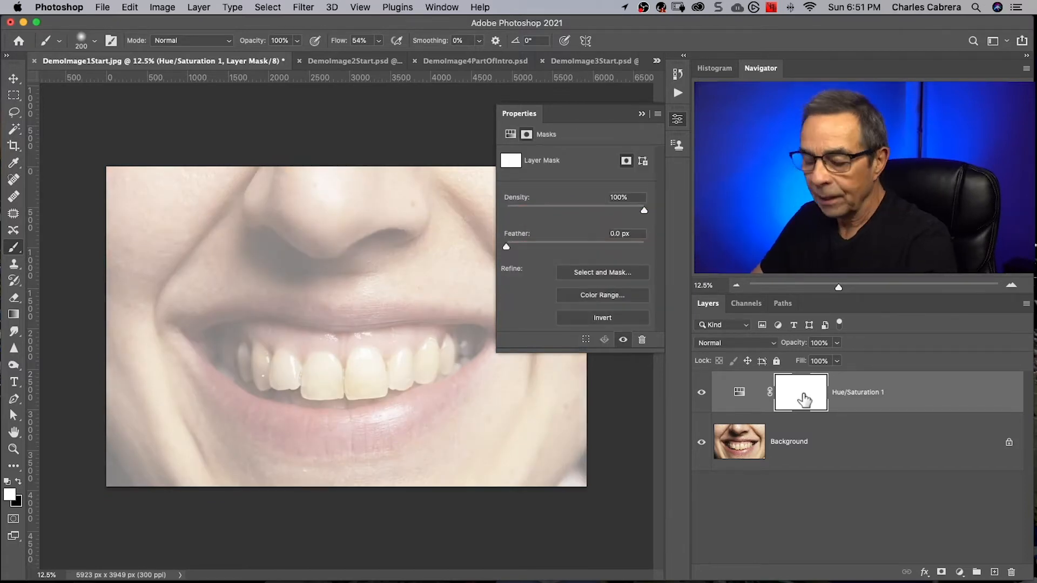
key("super+i")
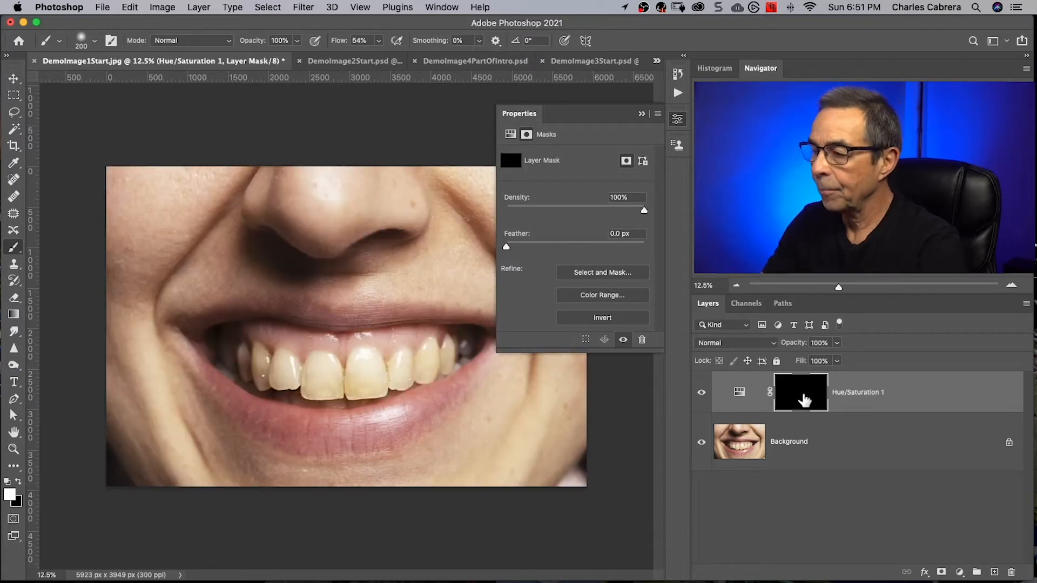
left_click(657, 114)
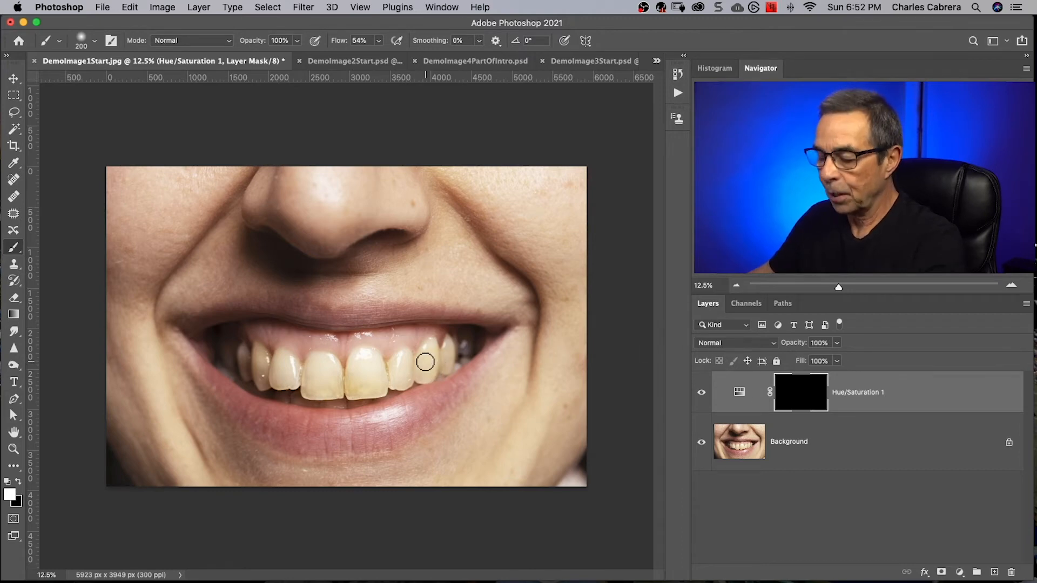
Step: Paint white over all the teeth on the Hue/Saturation mask using a soft brush reduced to size 125
key("bracketright")
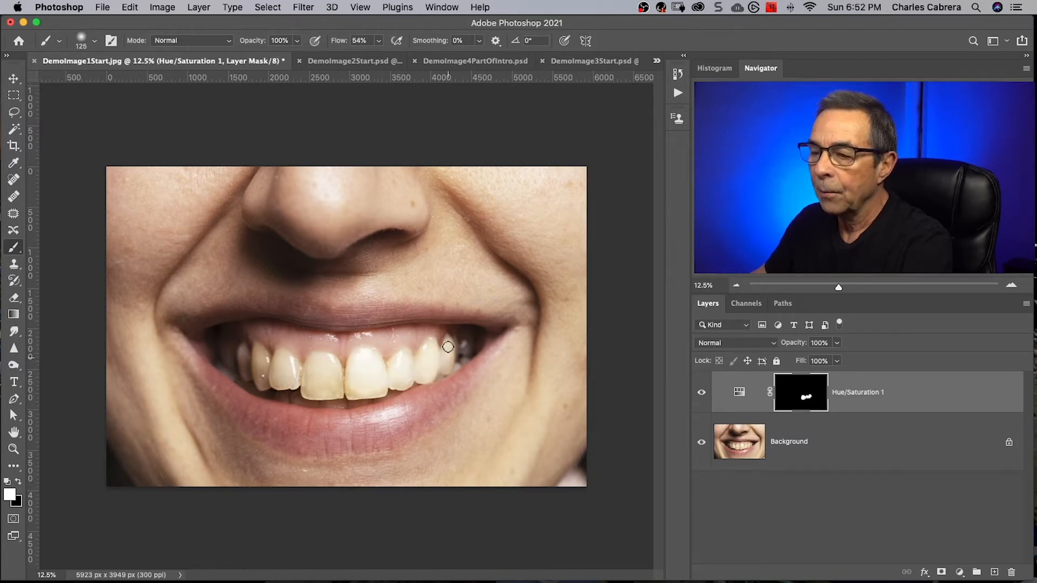
mouse_move(447, 346)
left_mouse_down()
mouse_move(448, 371)
mouse_move(463, 345)
left_mouse_up()
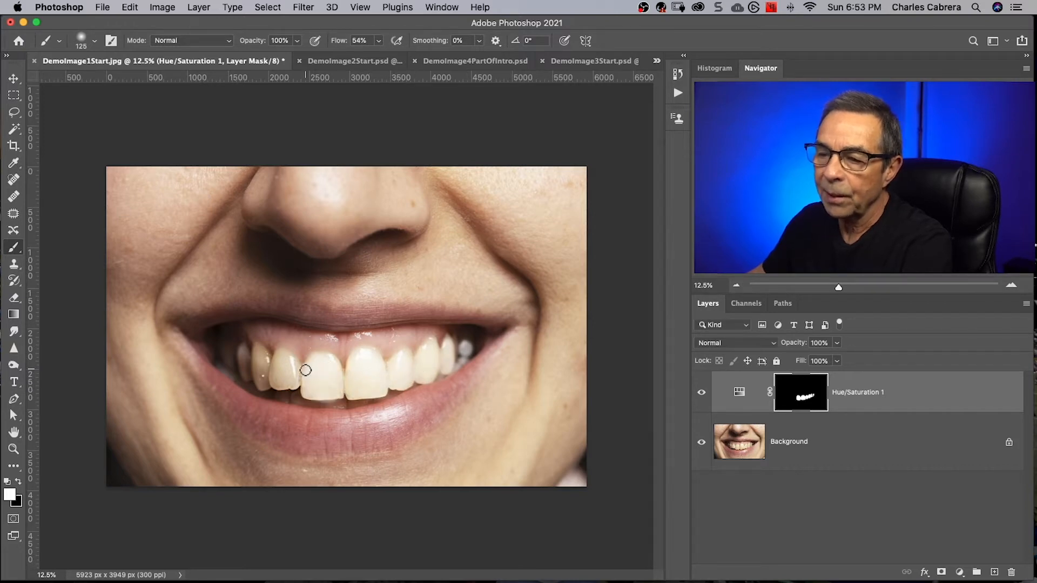
mouse_move(305, 370)
left_mouse_down()
mouse_move(312, 391)
mouse_move(327, 388)
left_mouse_up()
mouse_move(276, 369)
left_mouse_down()
mouse_move(283, 355)
mouse_move(282, 375)
mouse_move(259, 357)
mouse_move(264, 378)
mouse_move(244, 366)
mouse_move(245, 352)
mouse_move(286, 393)
mouse_move(398, 363)
left_mouse_up()
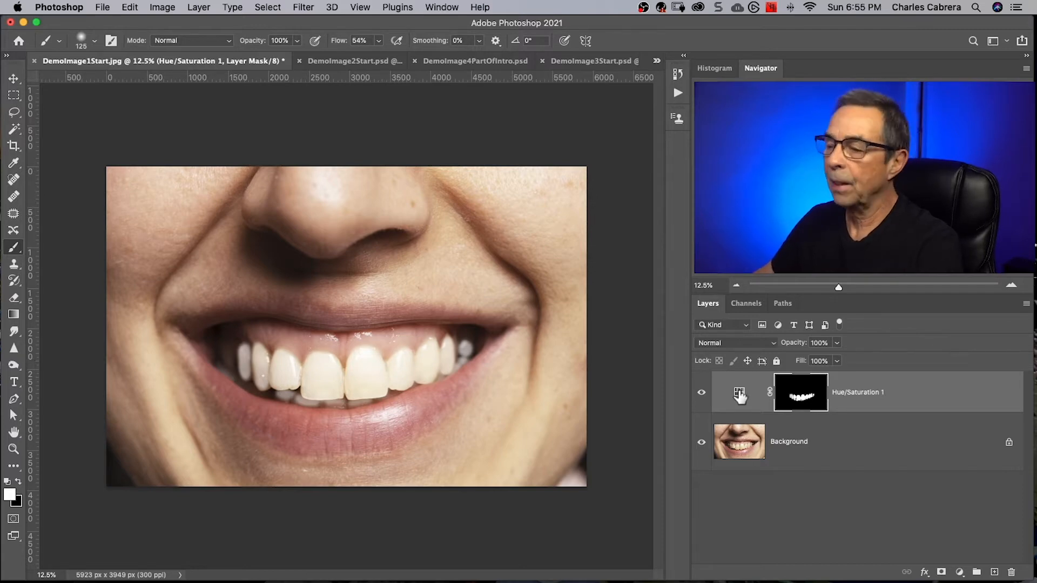
Step: Reopen the Hue/Saturation adjustment and slightly reduce the saturation of the Yellows
left_click(739, 394)
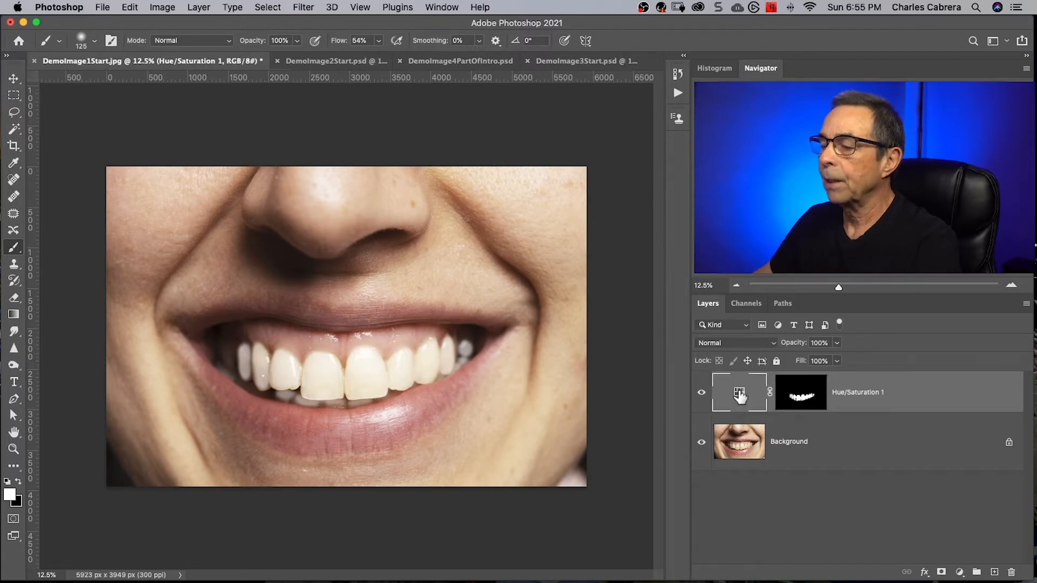
double_click(739, 393)
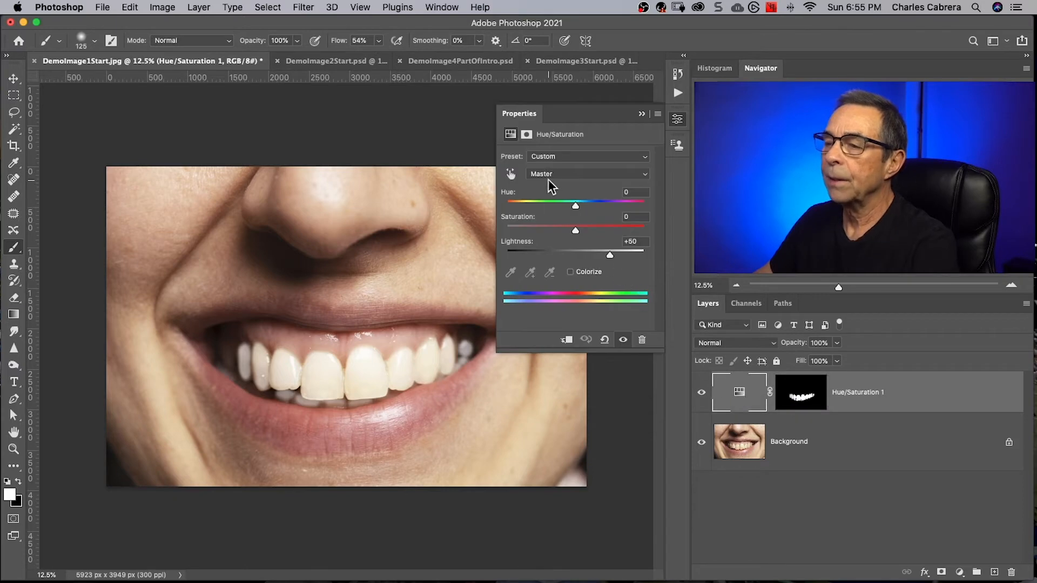
left_click(567, 173)
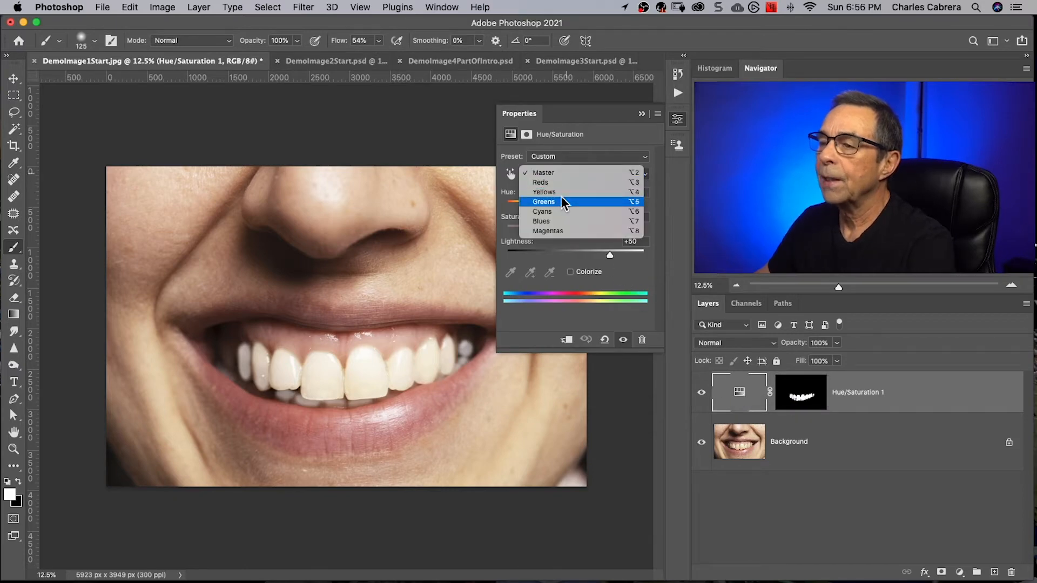
left_click(564, 194)
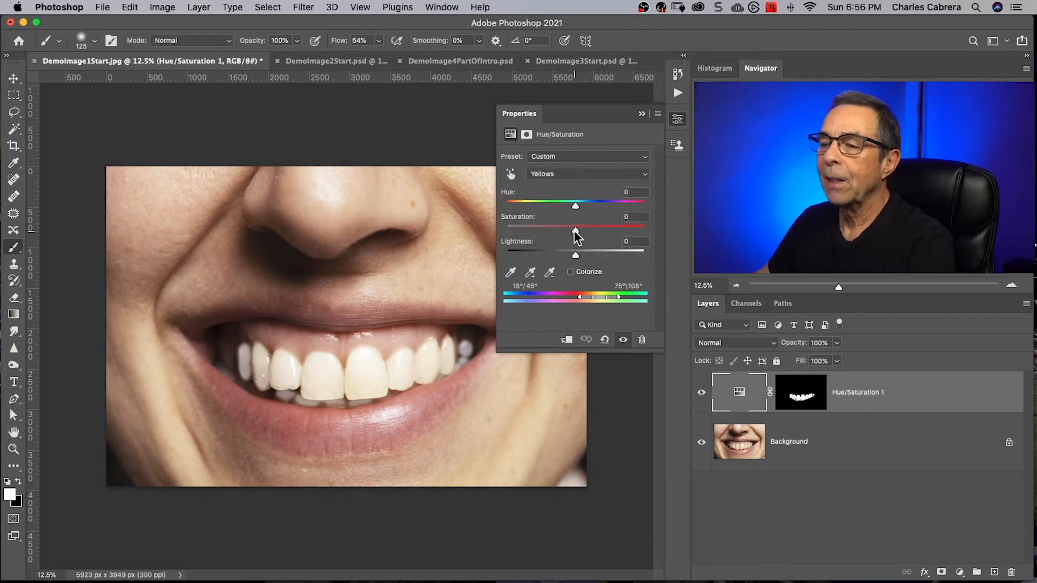
left_click_drag(575, 236, 566, 236)
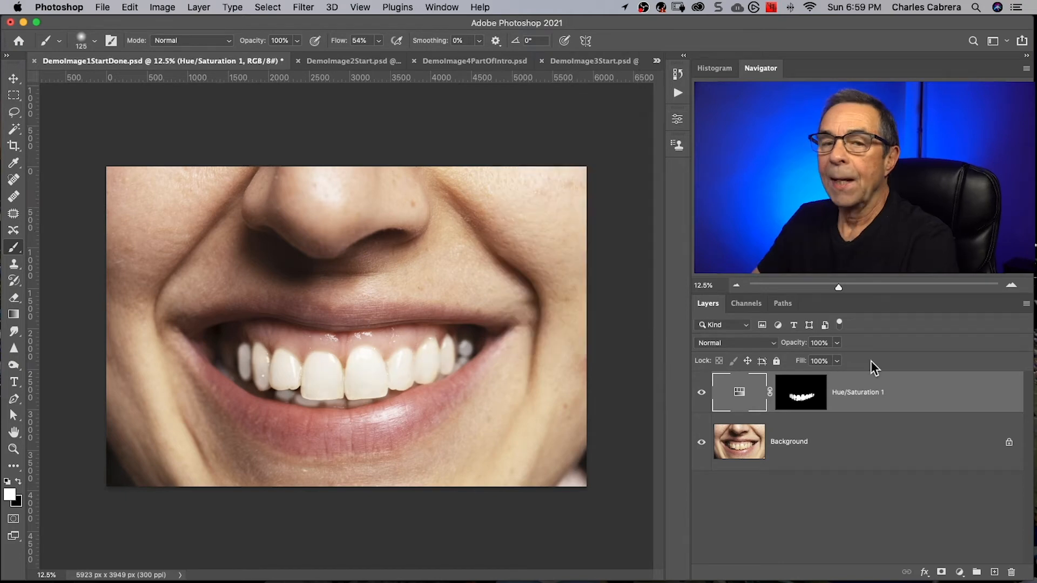
Step: Lower the Hue/Saturation layer's opacity slightly and toggle its visibility to compare the teeth before and after
left_click(837, 359)
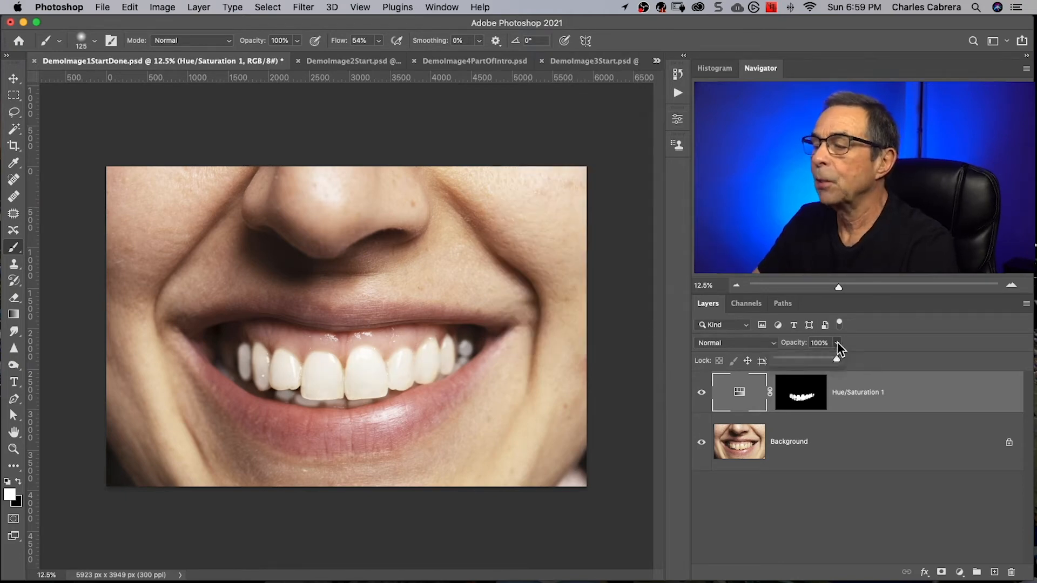
left_click_drag(837, 362, 820, 364)
left_click(701, 393)
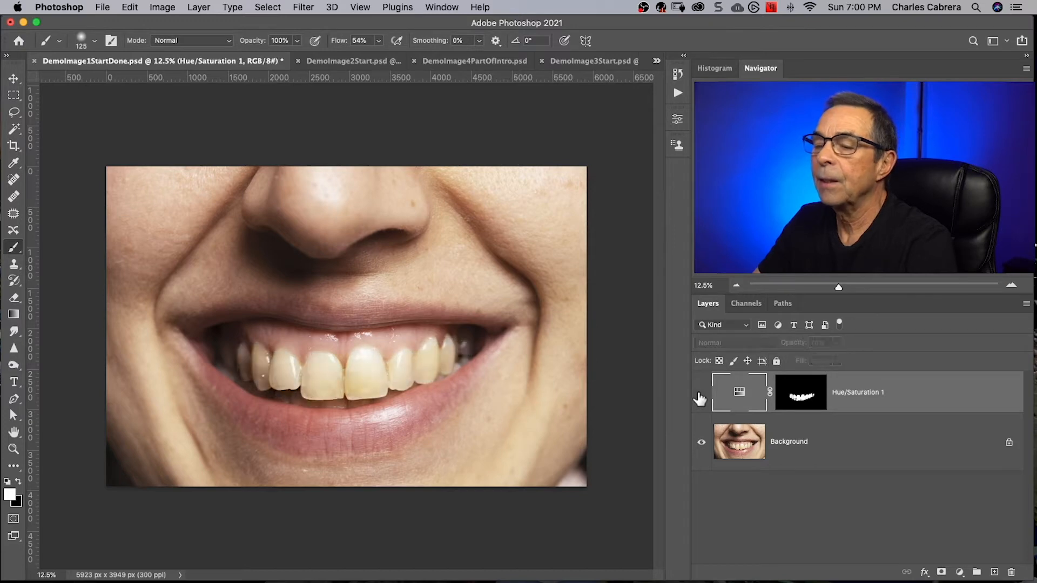
left_click(700, 393)
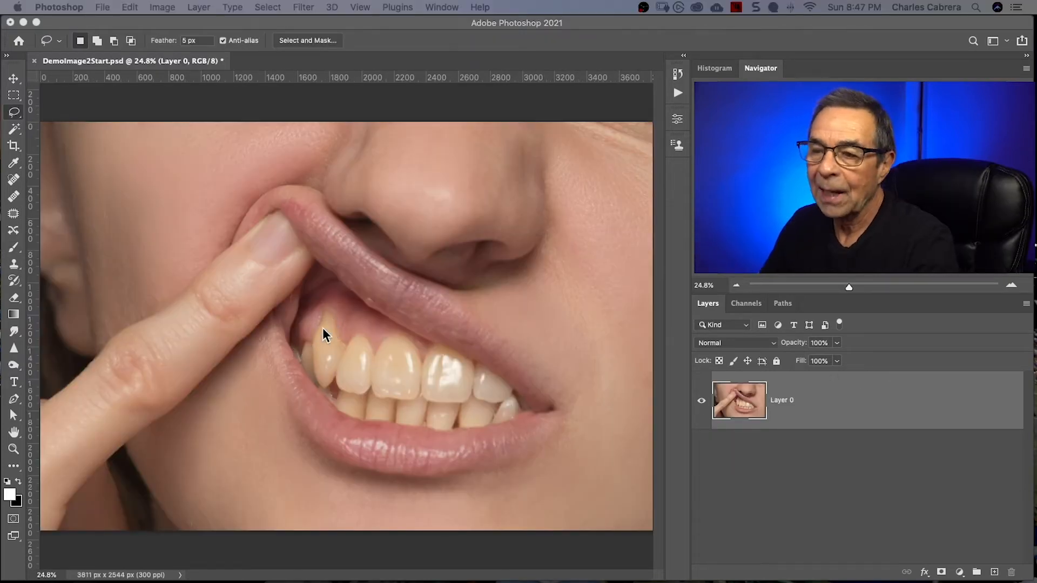
Step: Select the teeth in DemoImage2Start.psd with the Lasso Tool, subtracting the dark gaps between them
left_click(328, 326)
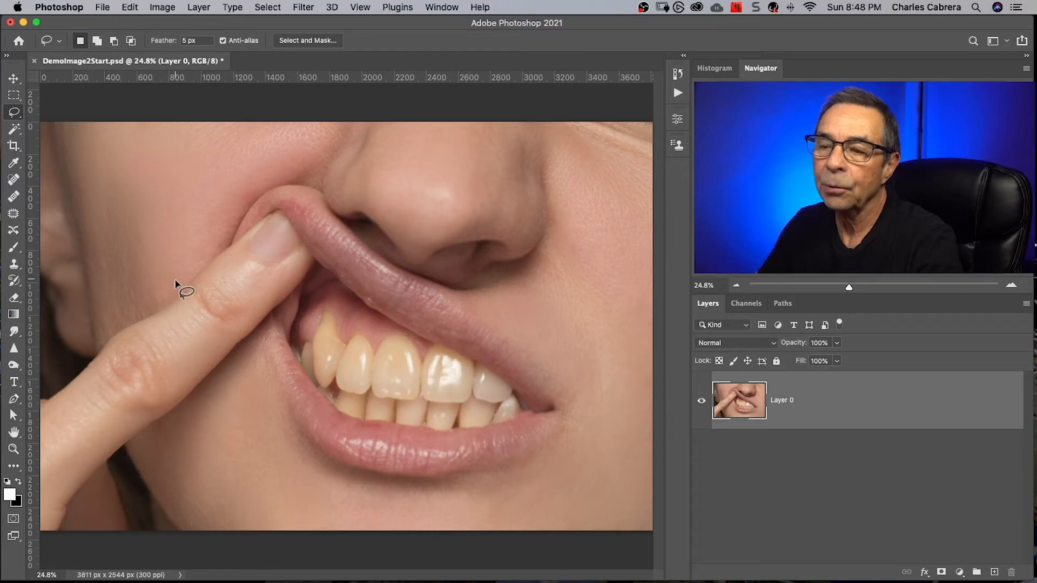
left_click(13, 111)
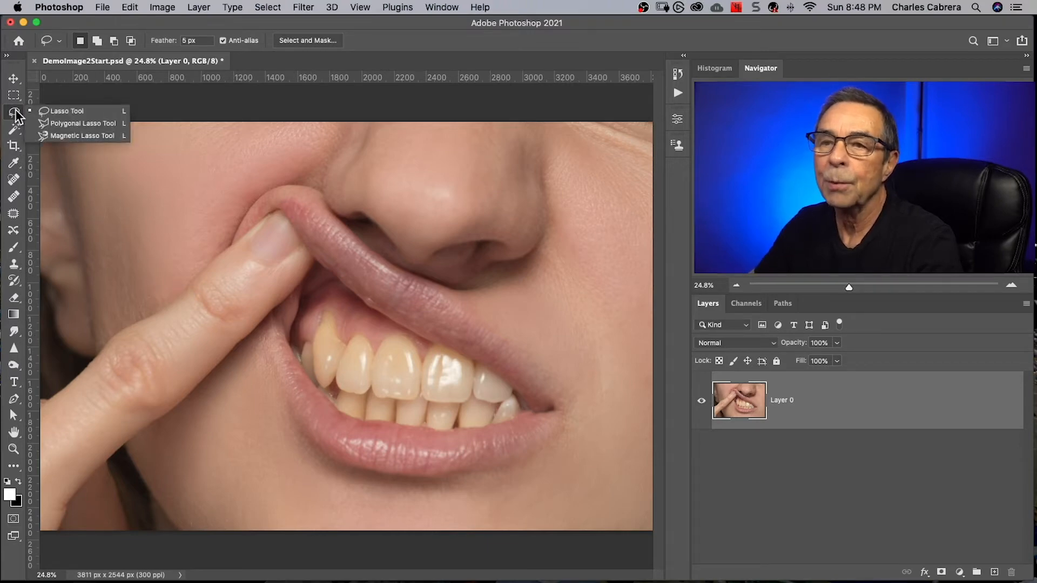
left_click(46, 110)
mouse_move(340, 337)
left_mouse_down()
mouse_move(327, 315)
mouse_move(306, 375)
mouse_move(340, 412)
mouse_move(450, 430)
mouse_move(519, 417)
mouse_move(456, 354)
mouse_move(341, 341)
left_mouse_up()
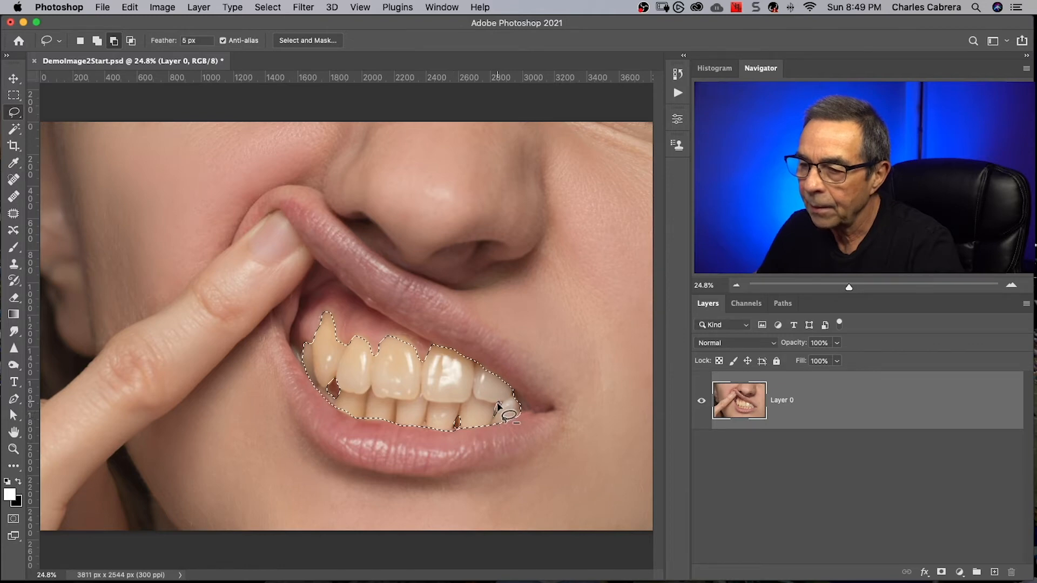
key("v")
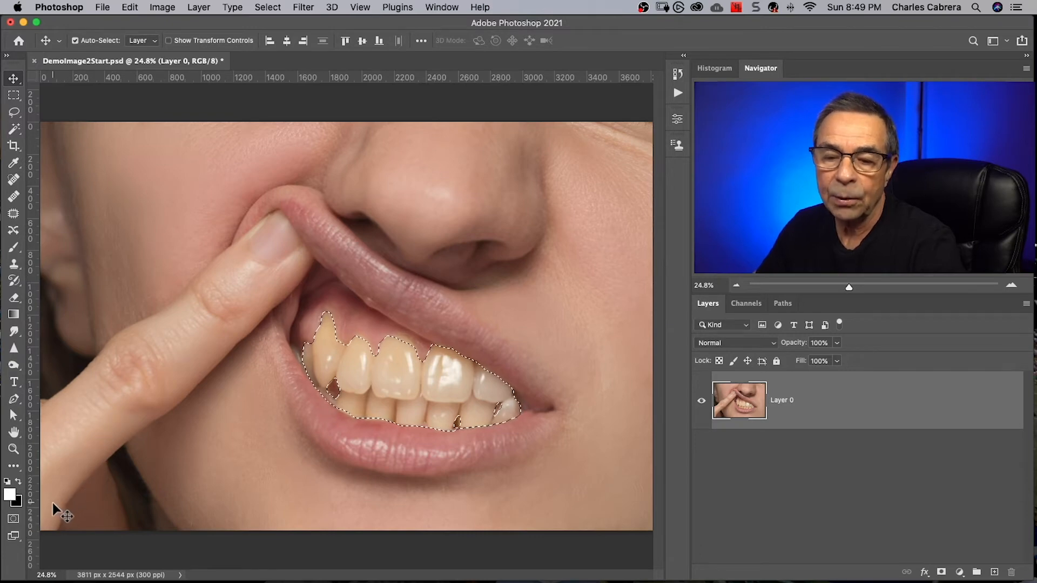
Step: Show the teeth selection as a Quick Mask and accept options with color indicating Selected Areas at 50% opacity
left_click(13, 520)
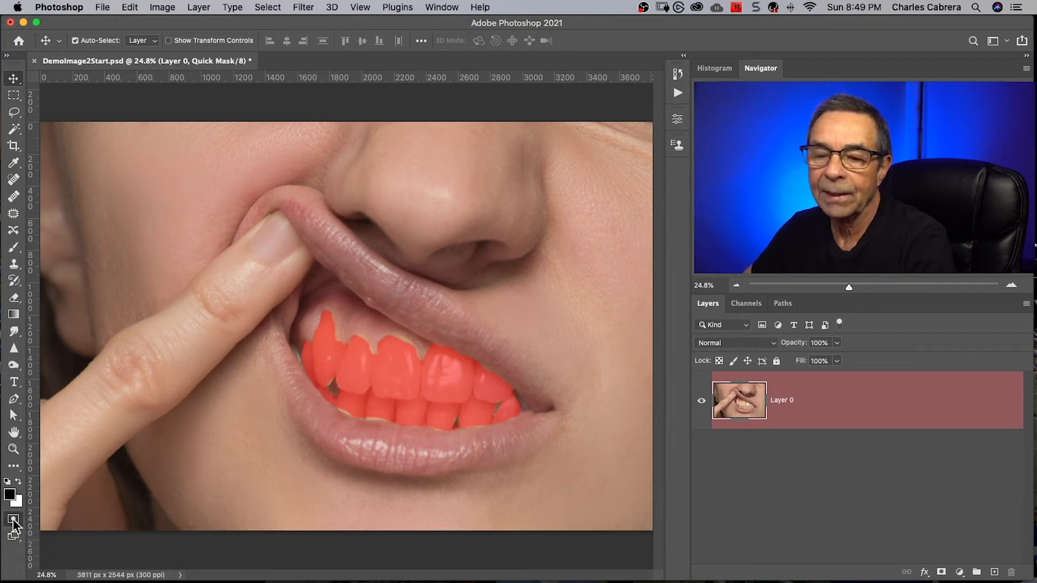
double_click(13, 519)
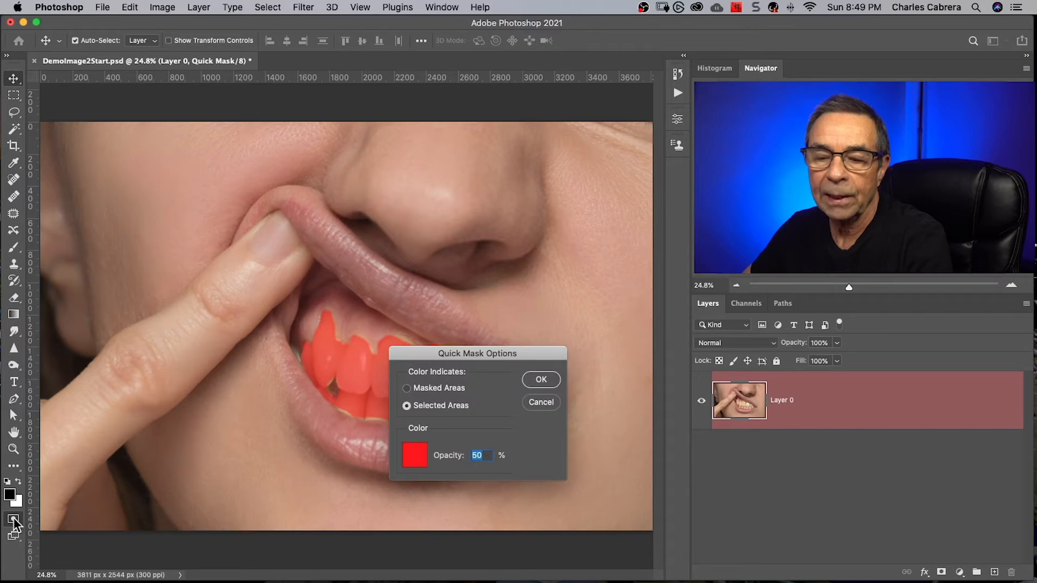
left_click_drag(424, 357, 505, 212)
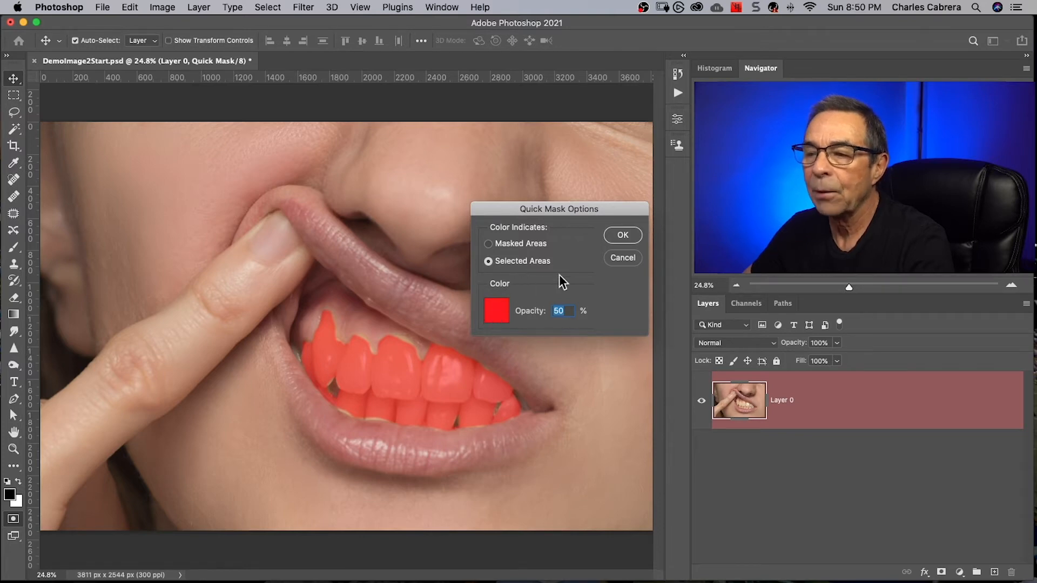
left_click(621, 236)
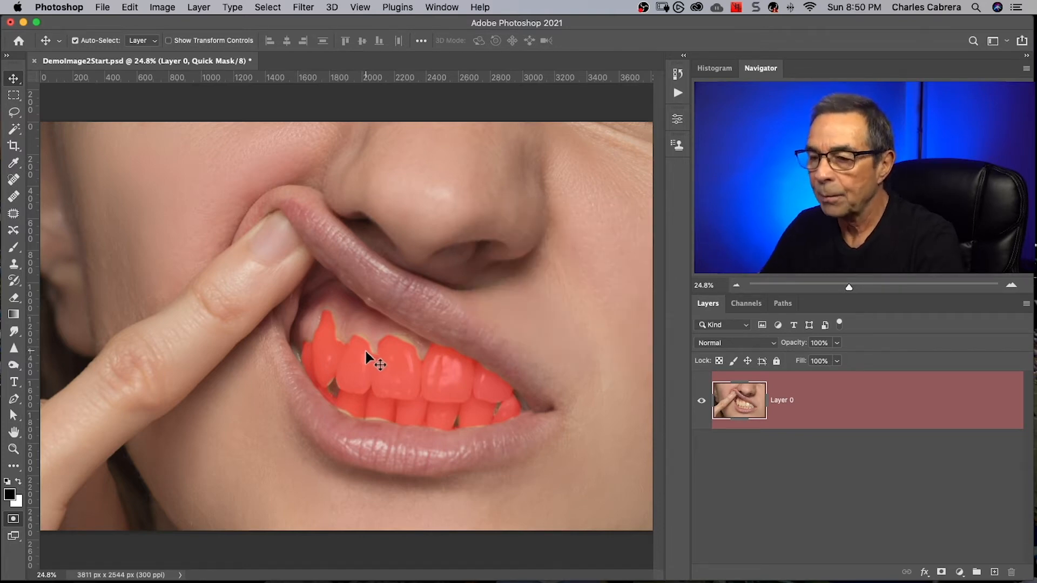
Step: Refine the Quick Mask along the tooth edges with a size 40 brush in black and white, and return to the selection
key("b")
key("bracketleft")
key("bracketleft")
key("bracketleft")
key("bracketleft")
key("bracketleft")
key("bracketleft")
key("bracketleft")
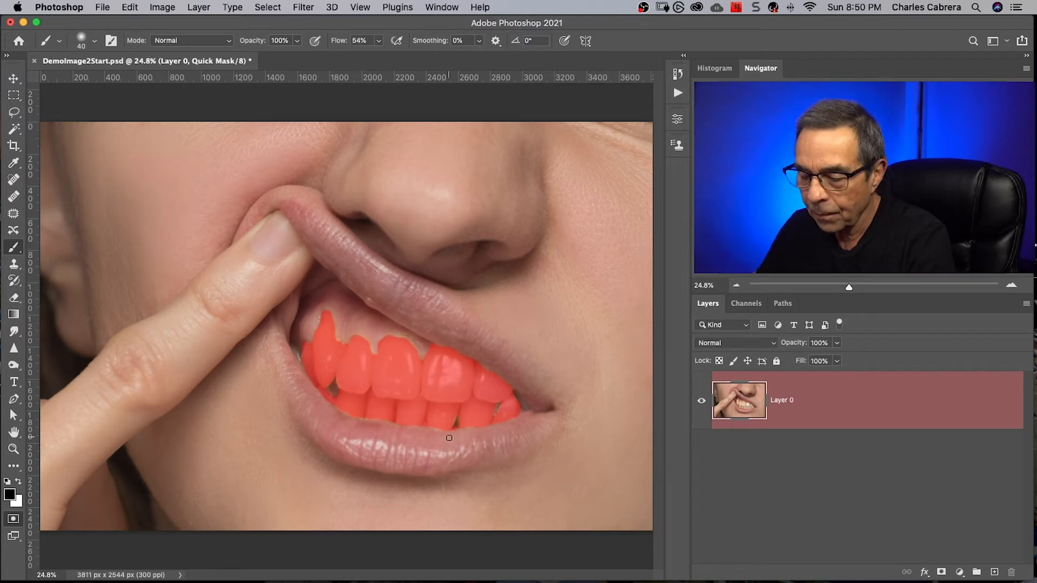
key("x")
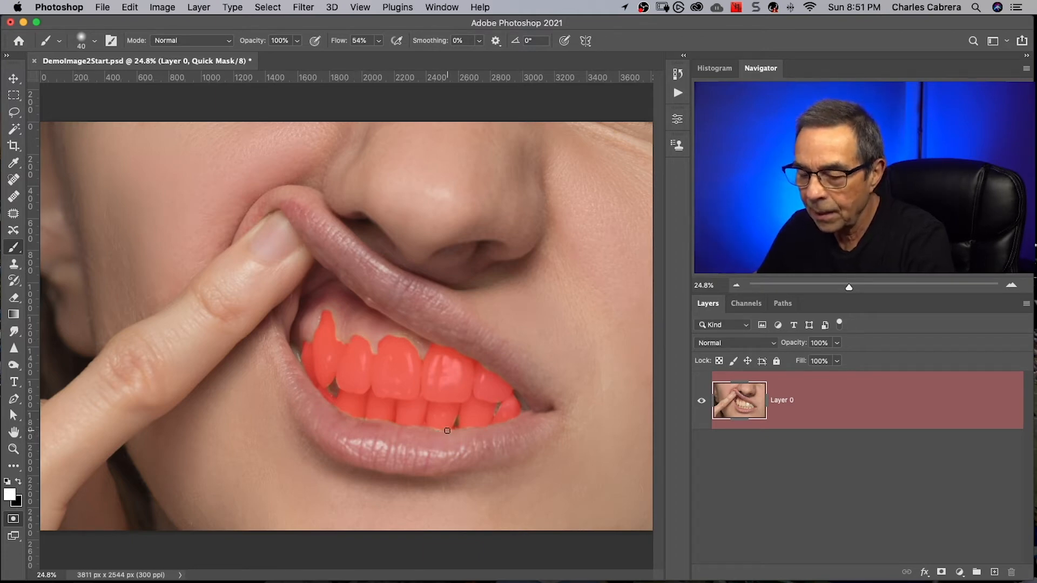
key("x")
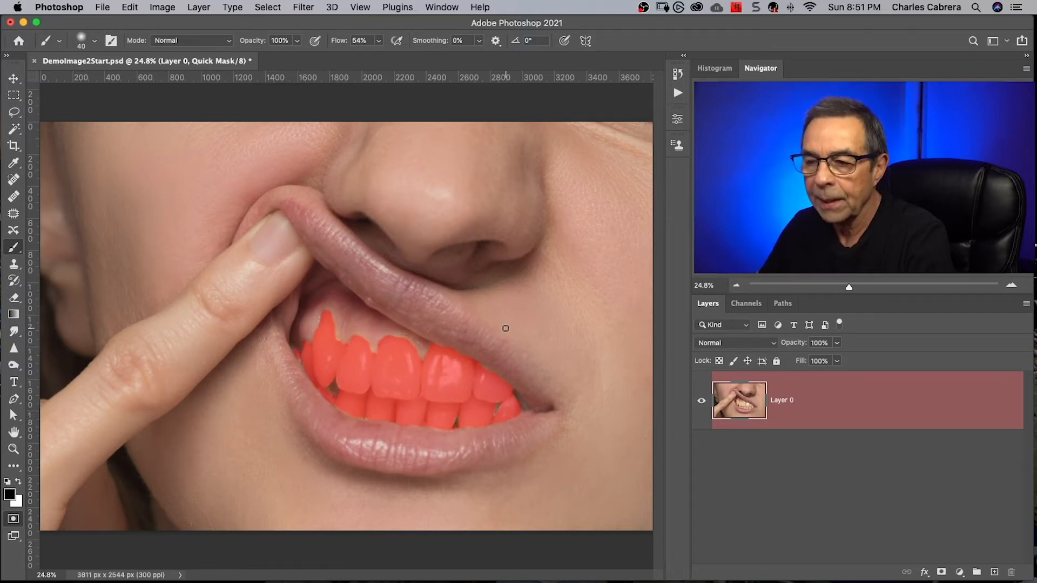
key("q")
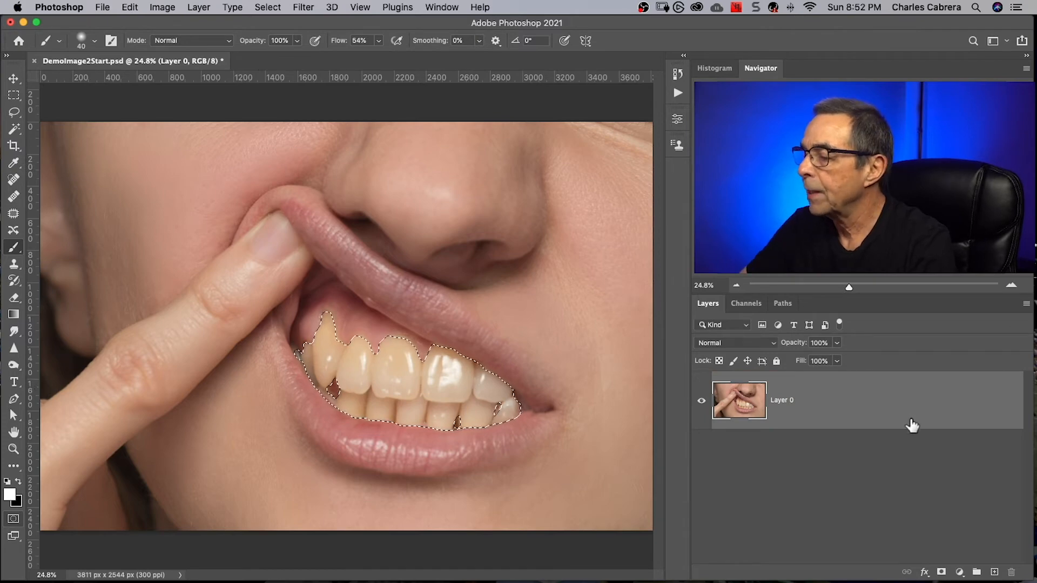
Step: Create a new empty layer, place it in a group, and mask the group with the teeth selection
left_click(994, 571)
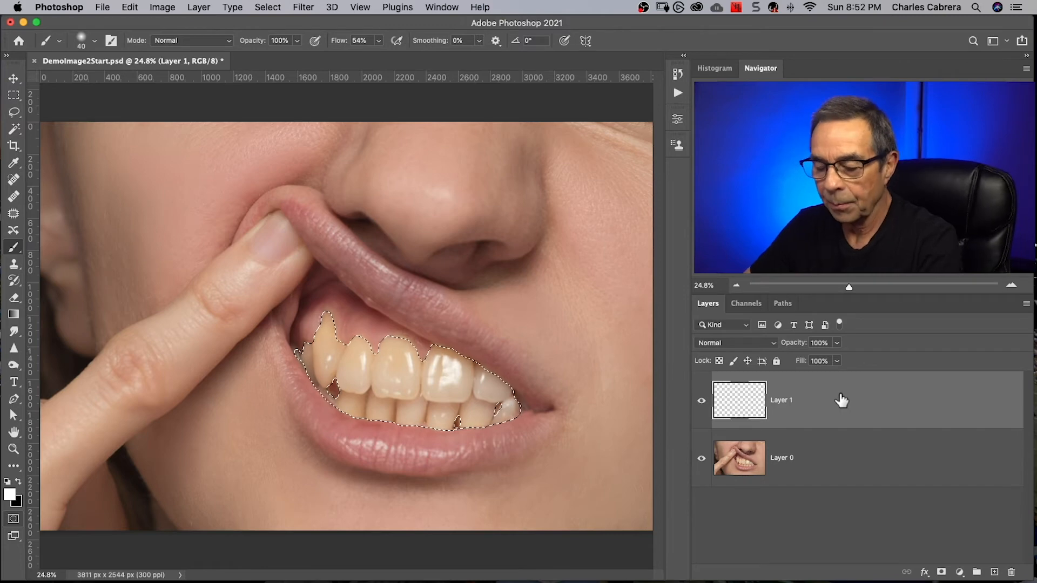
key("super+g")
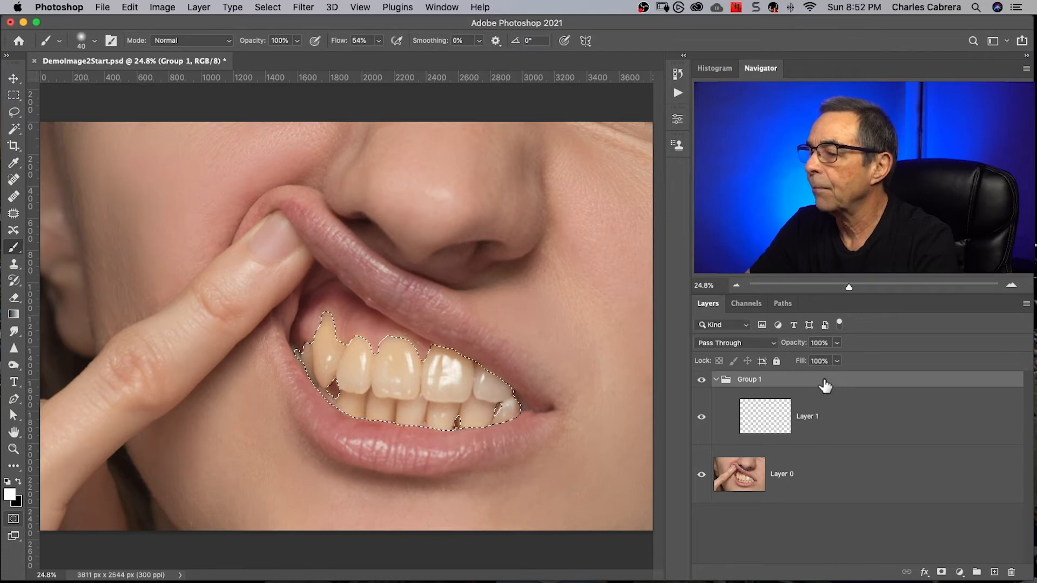
left_click(940, 572)
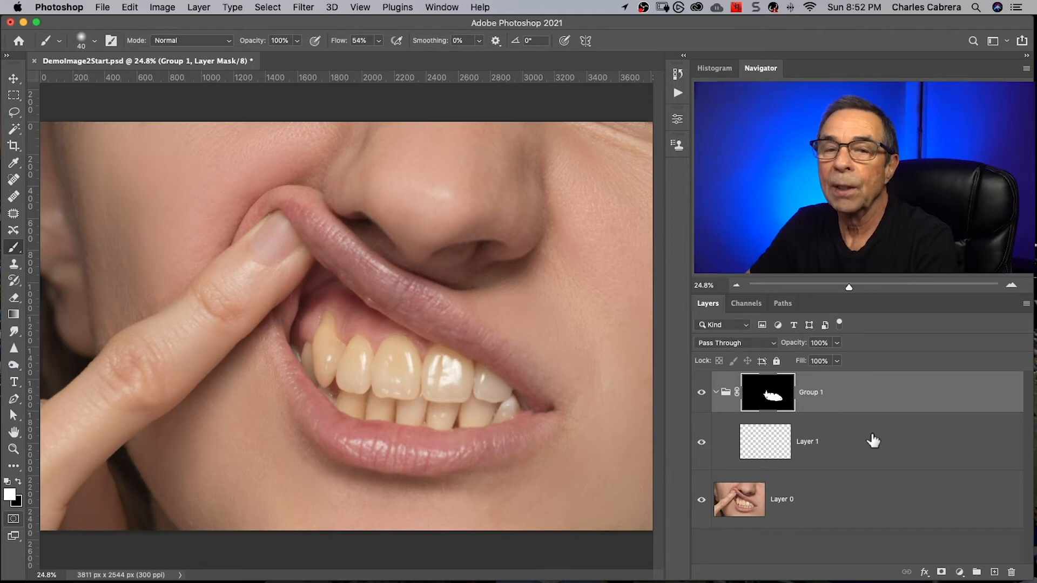
Step: Add a Hue/Saturation adjustment layer inside the masked group and enable Colorize
left_click(960, 572)
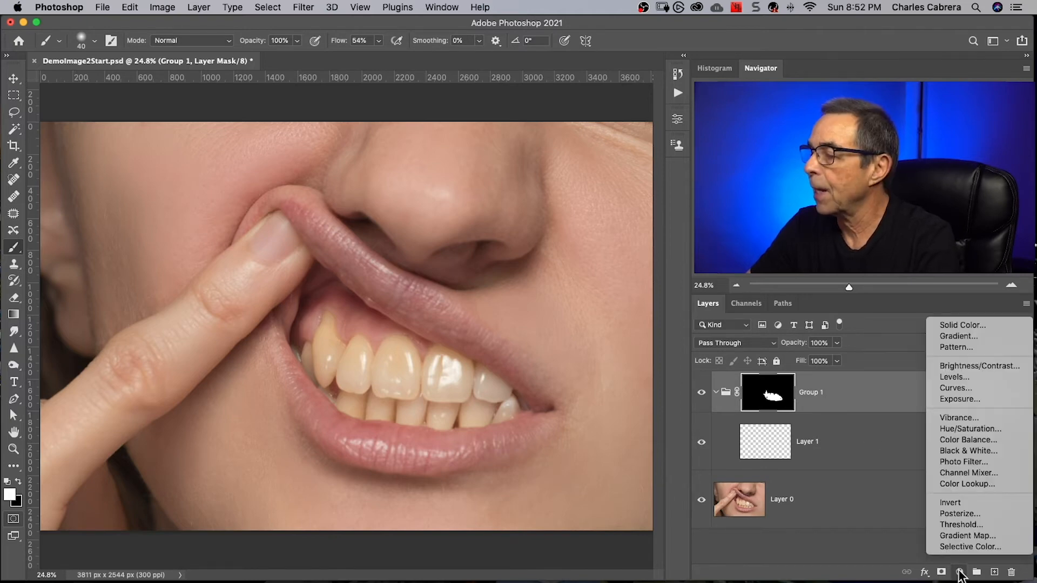
left_click(966, 428)
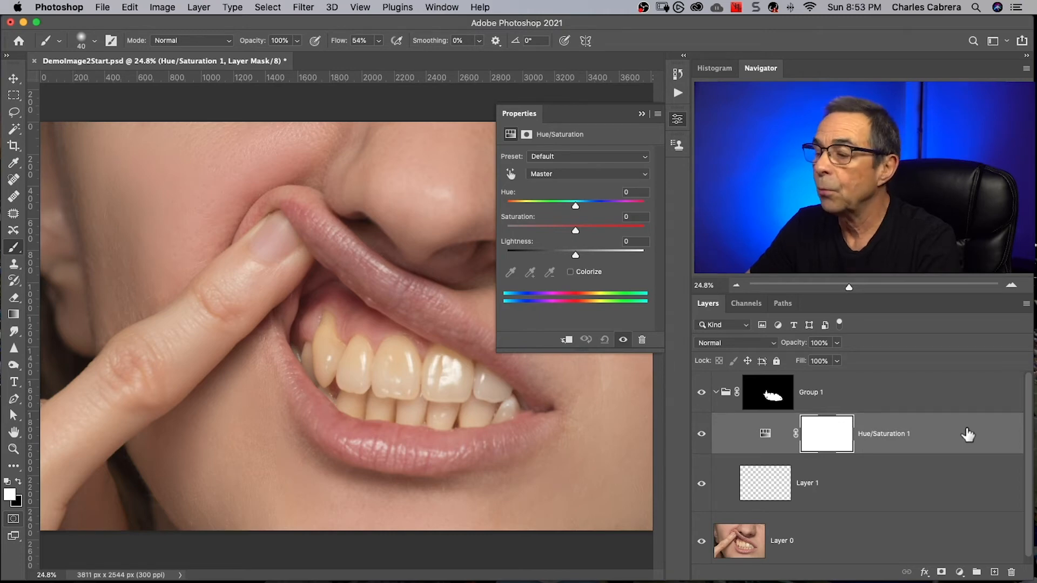
left_click(571, 272)
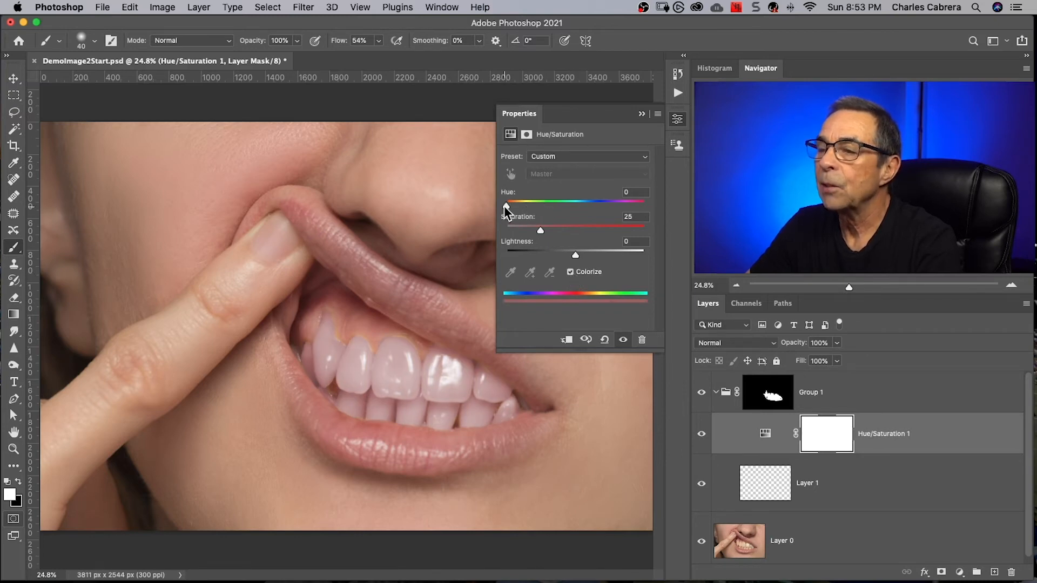
Step: Set the colorized Hue/Saturation adjustment on the teeth to Hue 20, Saturation 15 and Lightness +10
left_click_drag(506, 206, 516, 208)
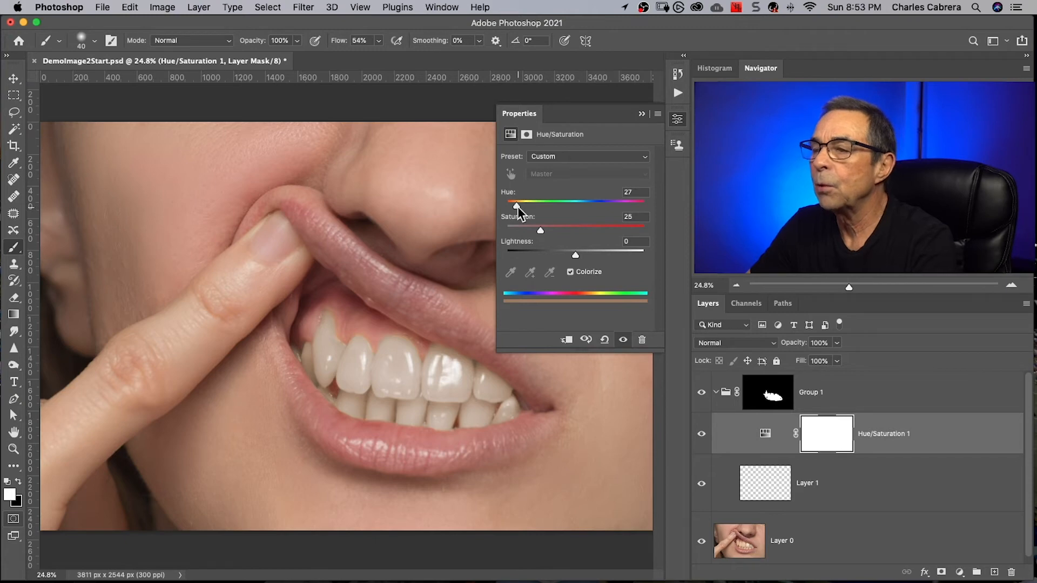
left_click_drag(540, 230, 514, 208)
left_click_drag(521, 230, 527, 229)
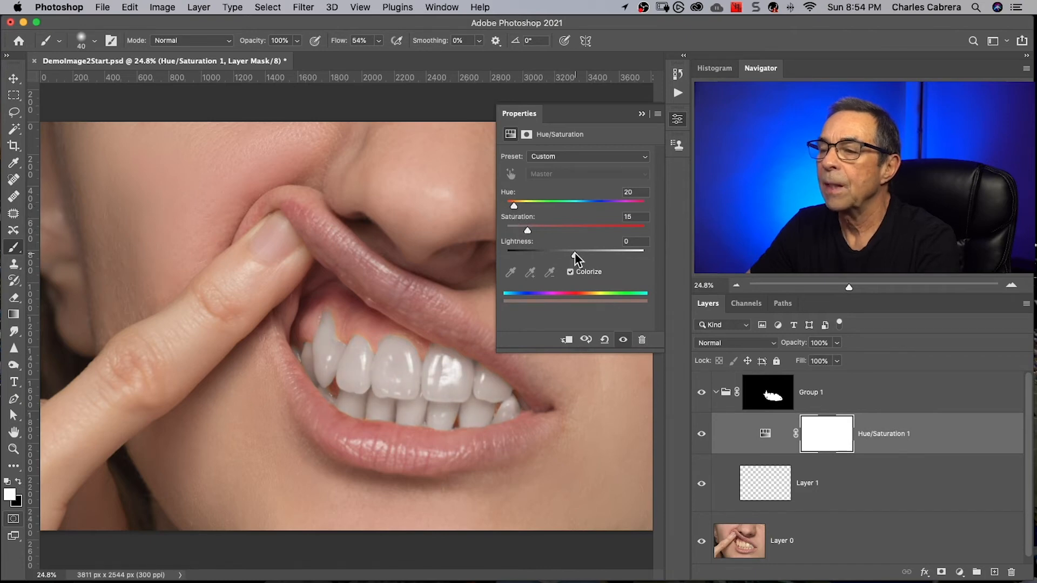
left_click_drag(575, 253, 581, 254)
Step: Lower the Hue/Saturation layer's opacity to 79% and compare the teeth with Group 1 hidden and shown
left_click(837, 360)
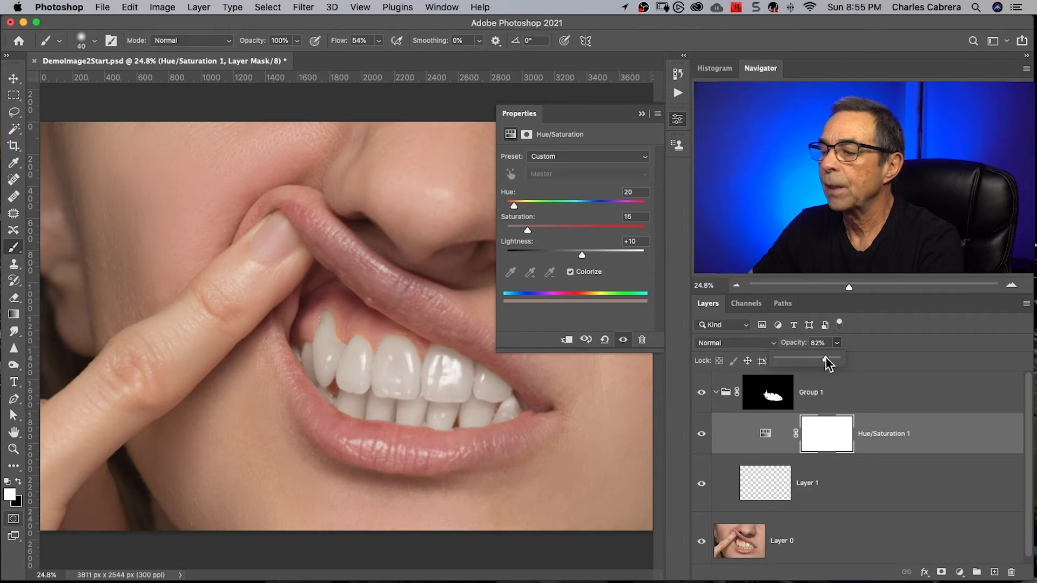
left_click(702, 393)
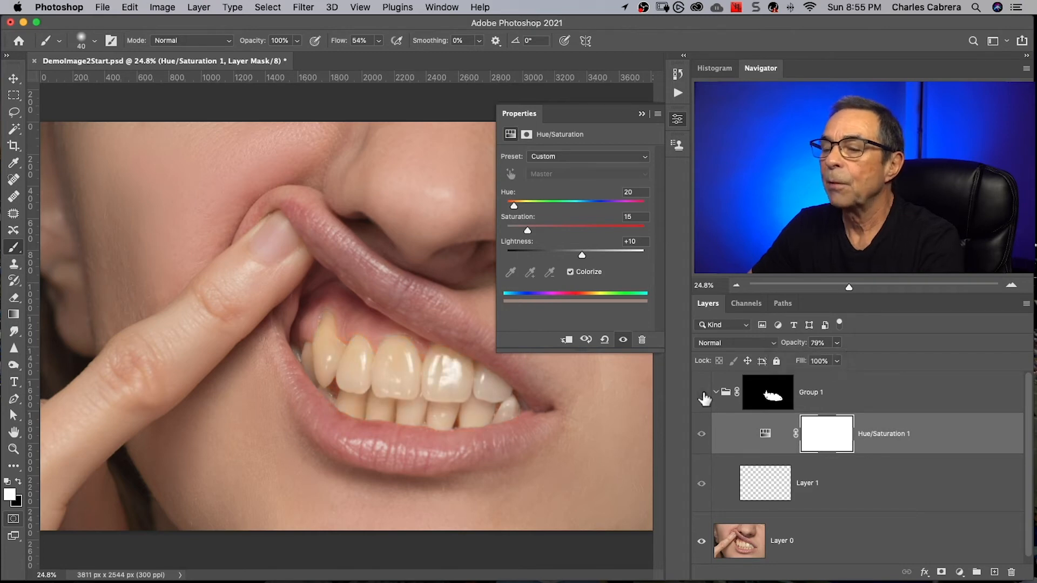
left_click(702, 393)
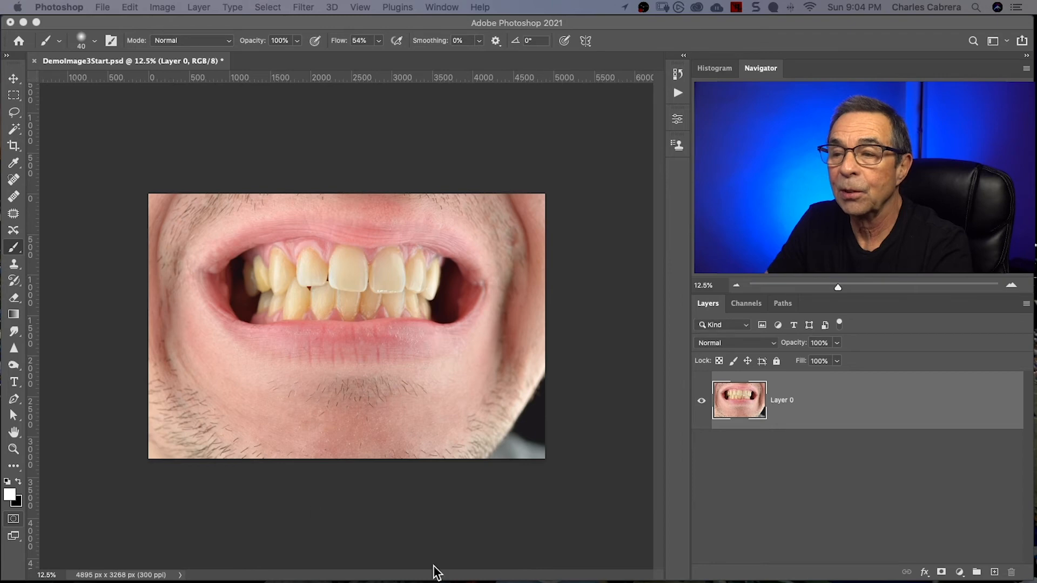
Step: Add a Hue/Saturation adjustment layer to DemoImage3Start.psd and target its Yellows by sampling a front tooth with the on-image tool
left_click(959, 572)
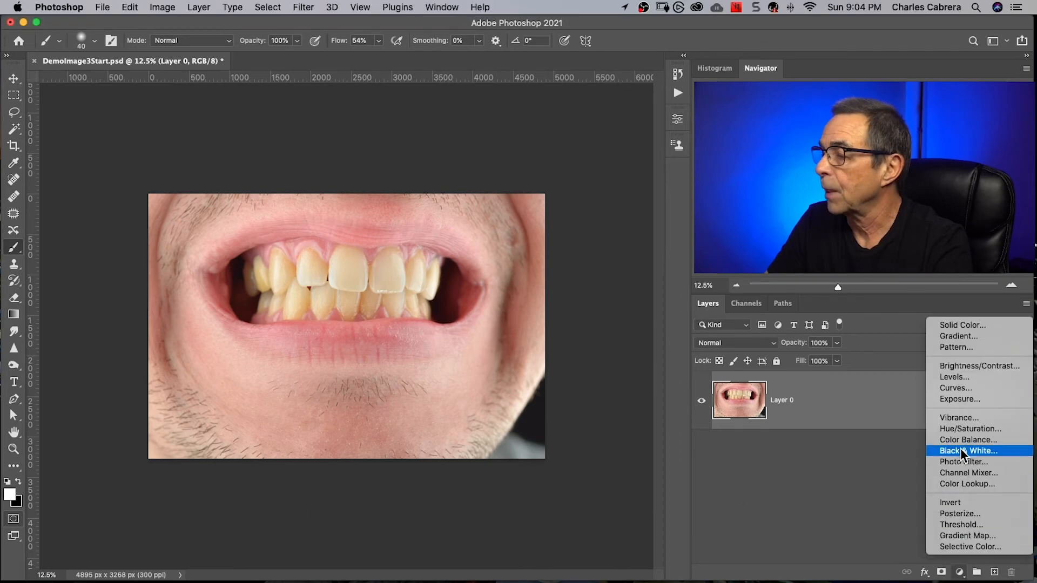
left_click(960, 431)
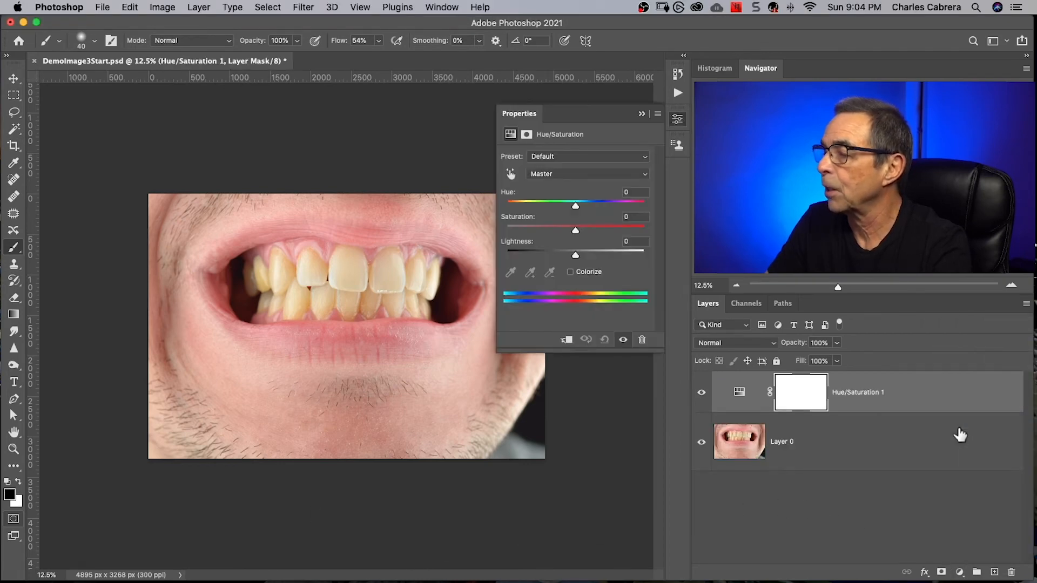
left_click(511, 175)
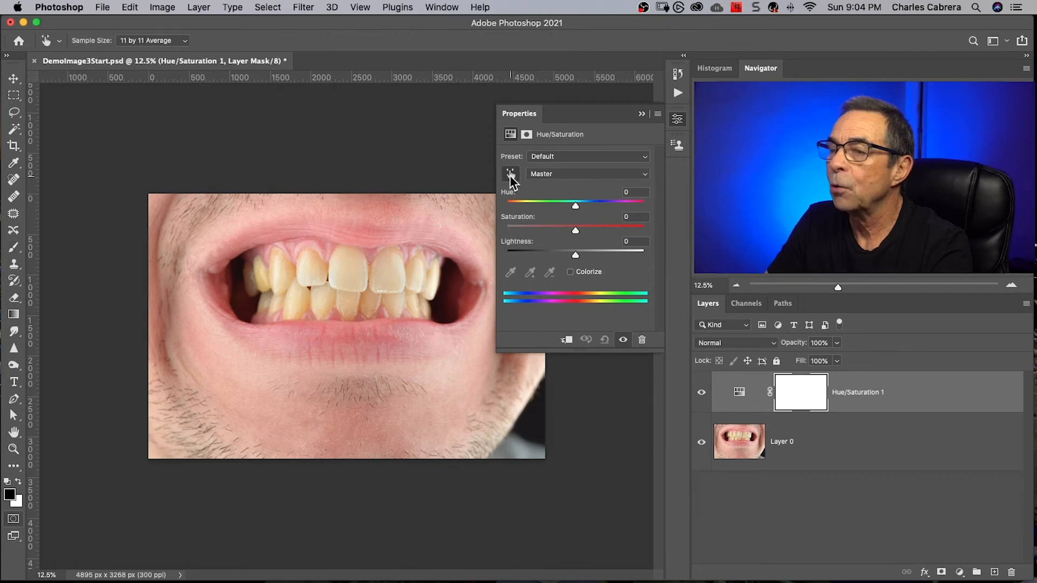
left_click(356, 253)
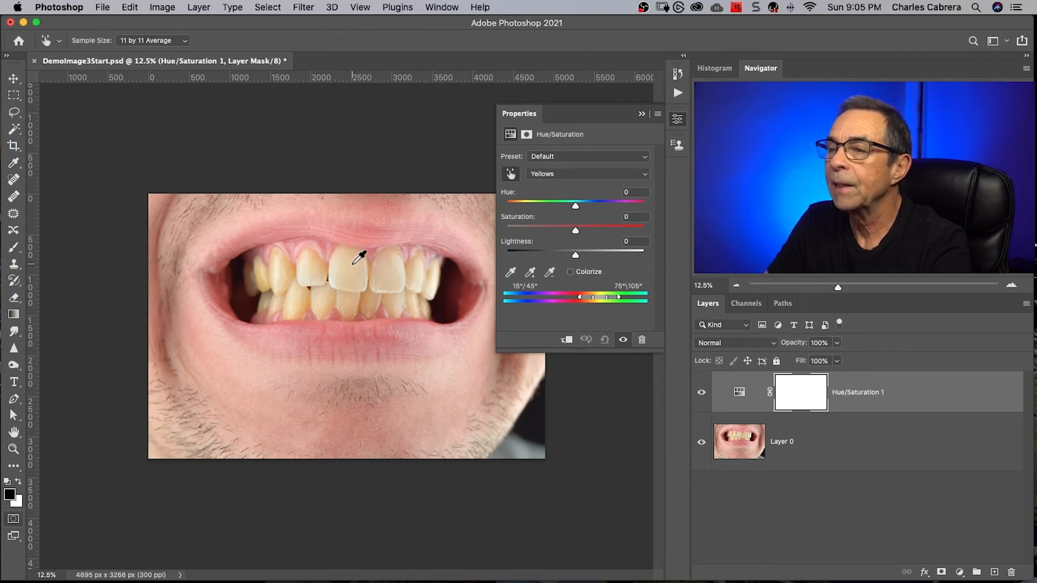
Step: Exaggerate the Yellows with Hue +180 and Saturation +100, and adjust their color range to 13°/25° and 60°\67° to cover the teeth
left_click_drag(575, 206, 653, 213)
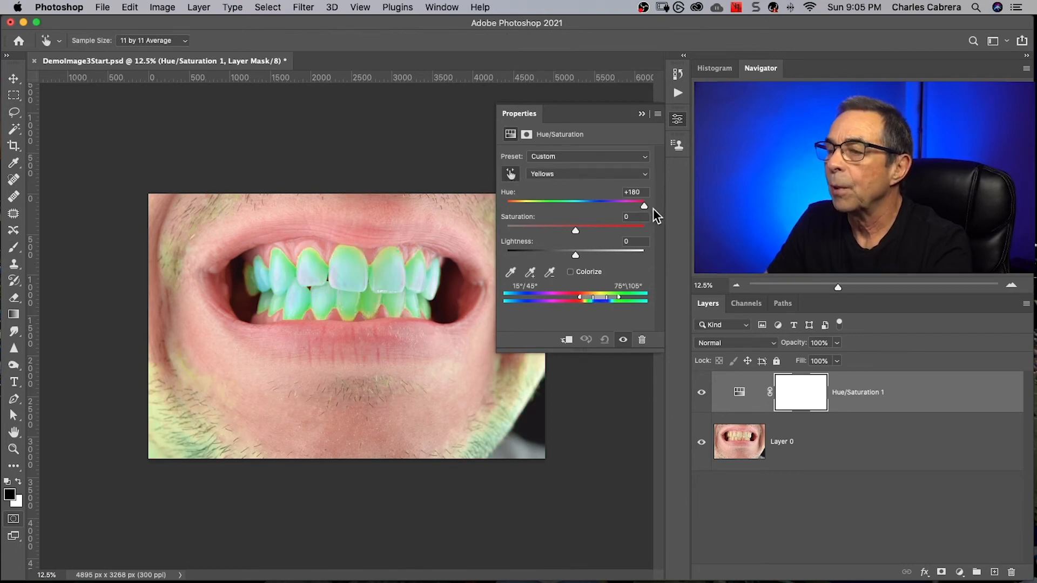
left_click_drag(575, 231, 674, 238)
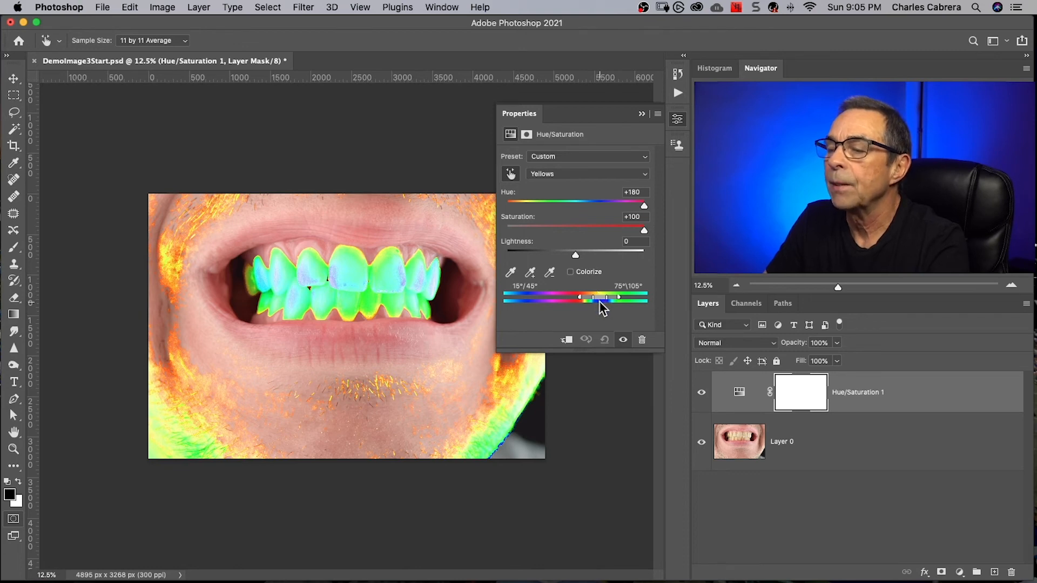
mouse_move(580, 297)
left_mouse_down()
mouse_move(616, 297)
mouse_move(595, 303)
left_mouse_up()
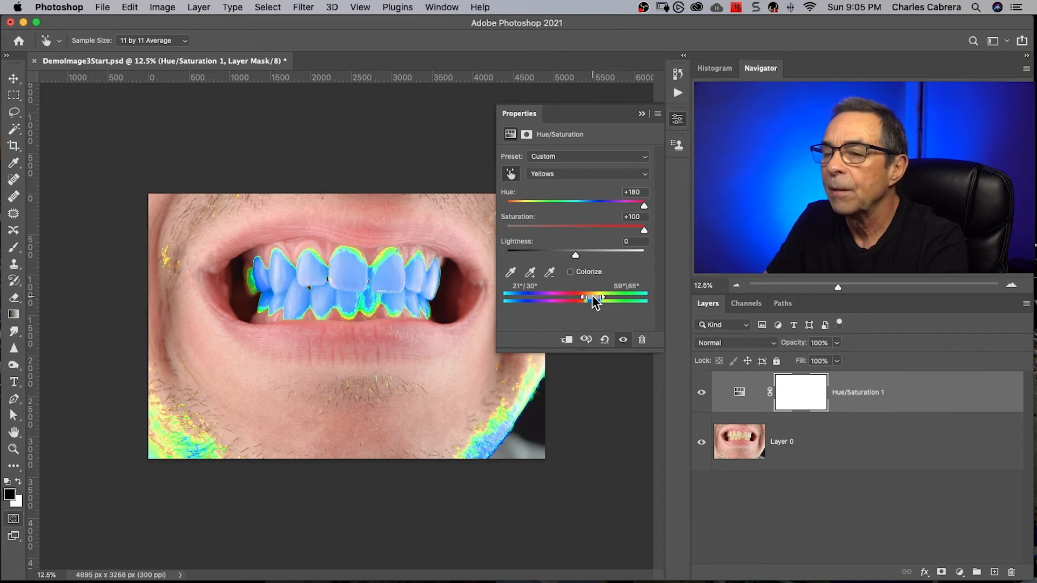
left_click_drag(594, 302, 589, 302)
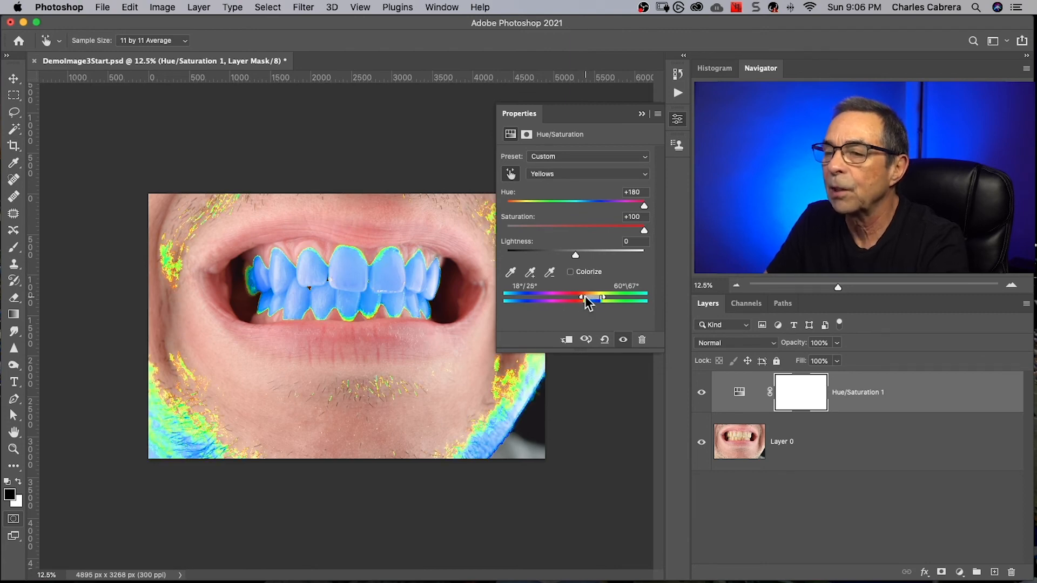
mouse_move(588, 302)
left_mouse_down()
mouse_move(608, 303)
mouse_move(600, 299)
left_mouse_up()
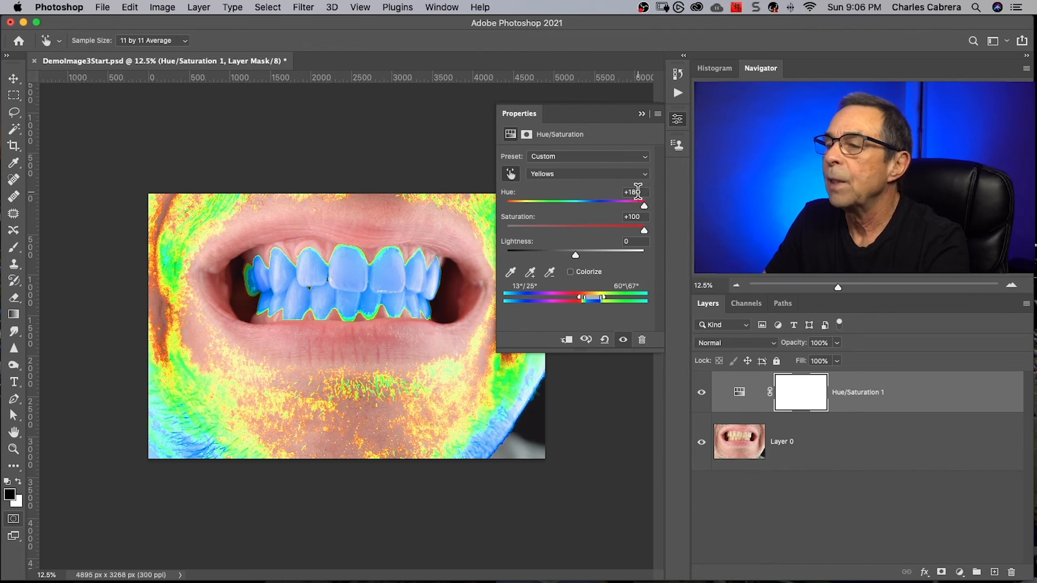
Step: Reset the exaggerated Yellows Hue and Saturation to 0, and whiten the teeth with Hue -6 and Saturation -60
left_click_drag(637, 192, 595, 193)
type("0")
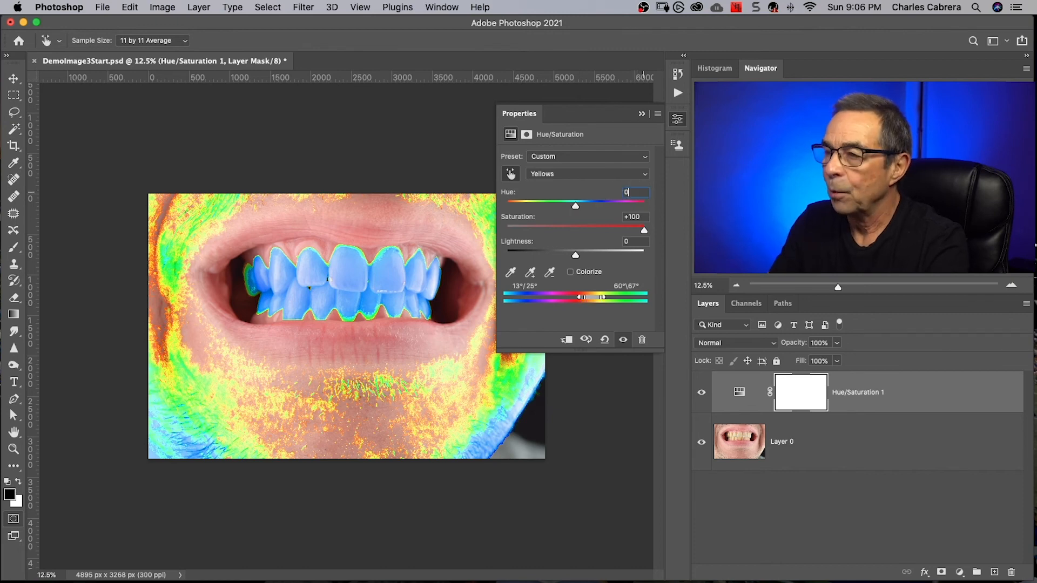
left_click_drag(643, 214, 614, 210)
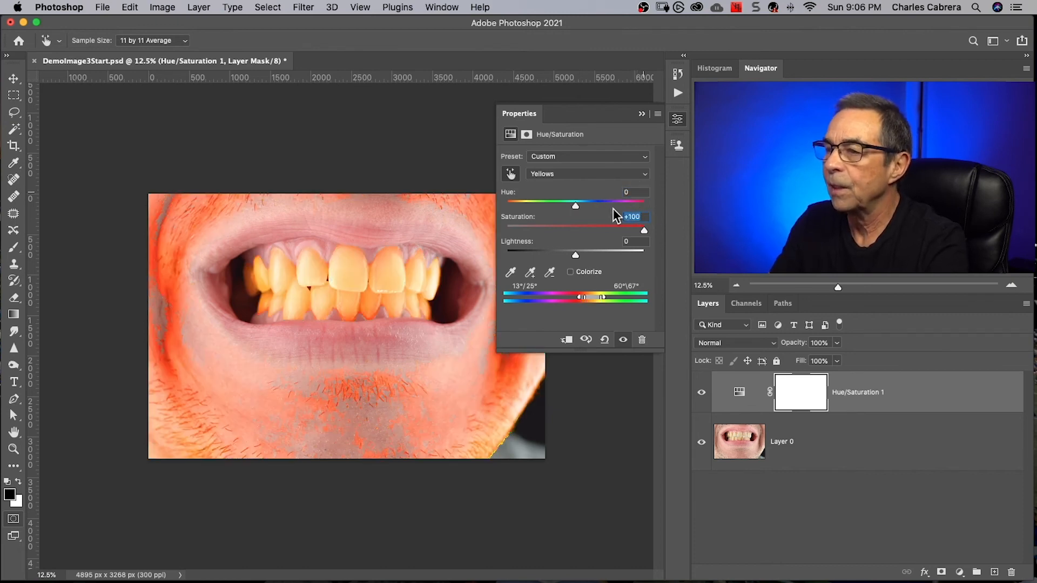
type("0")
left_click_drag(575, 230, 533, 231)
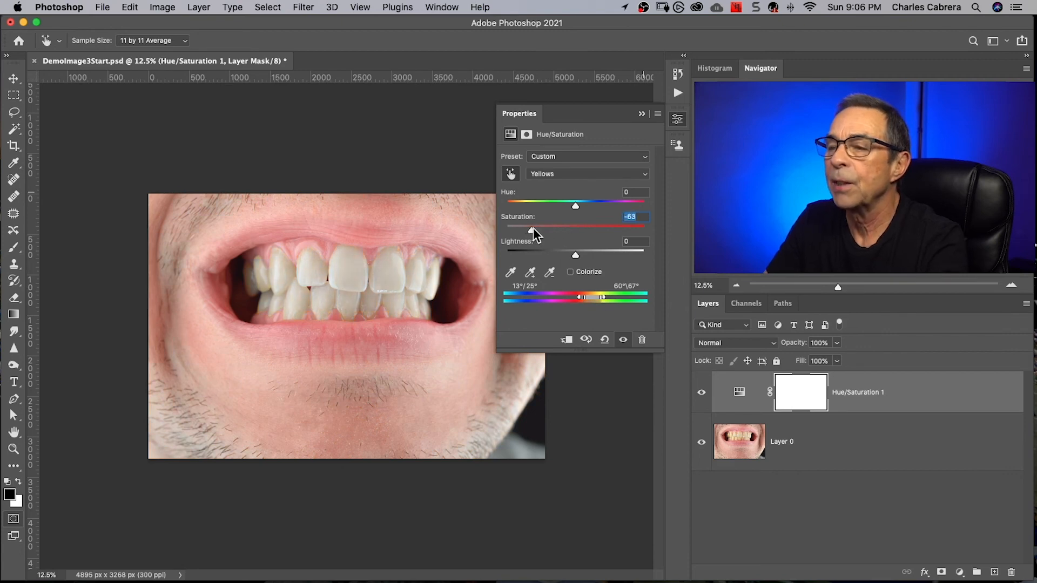
left_click_drag(576, 205, 571, 206)
left_click_drag(576, 256, 576, 259)
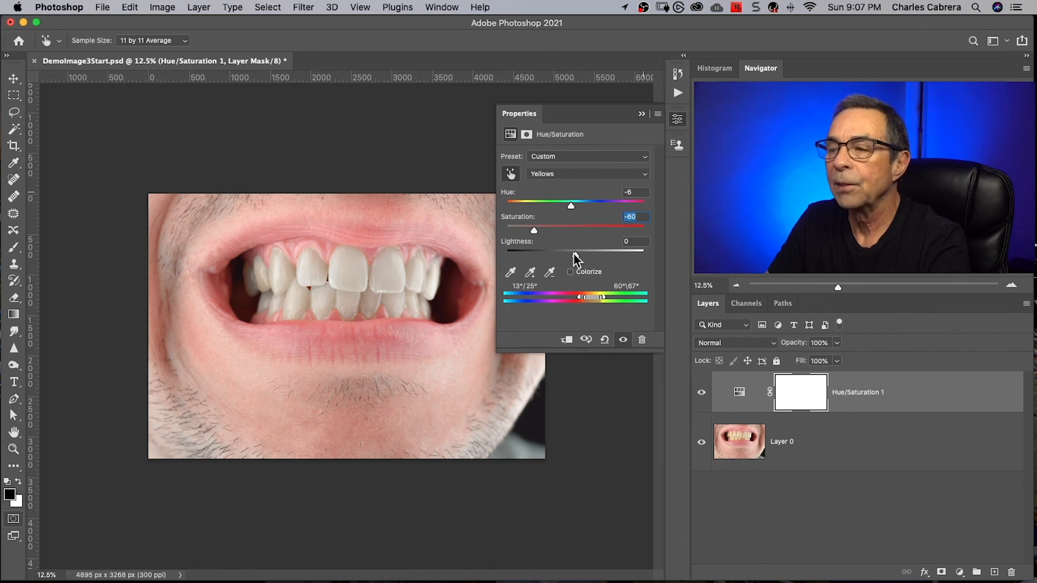
Step: Invert the Hue/Saturation layer mask to black and paint white over the teeth with a size 250 brush
left_click(804, 397)
key("b")
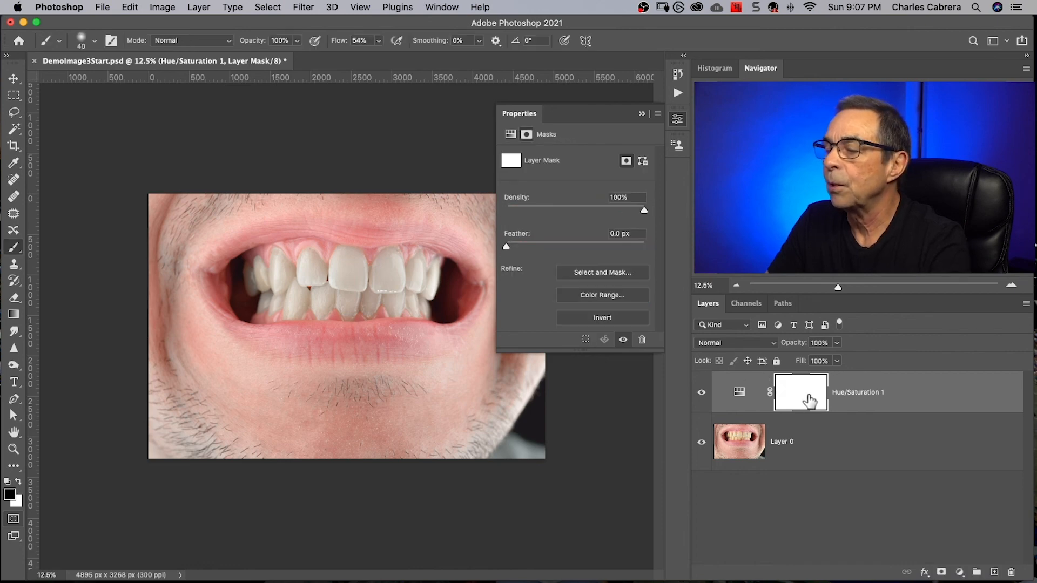
key("super+i")
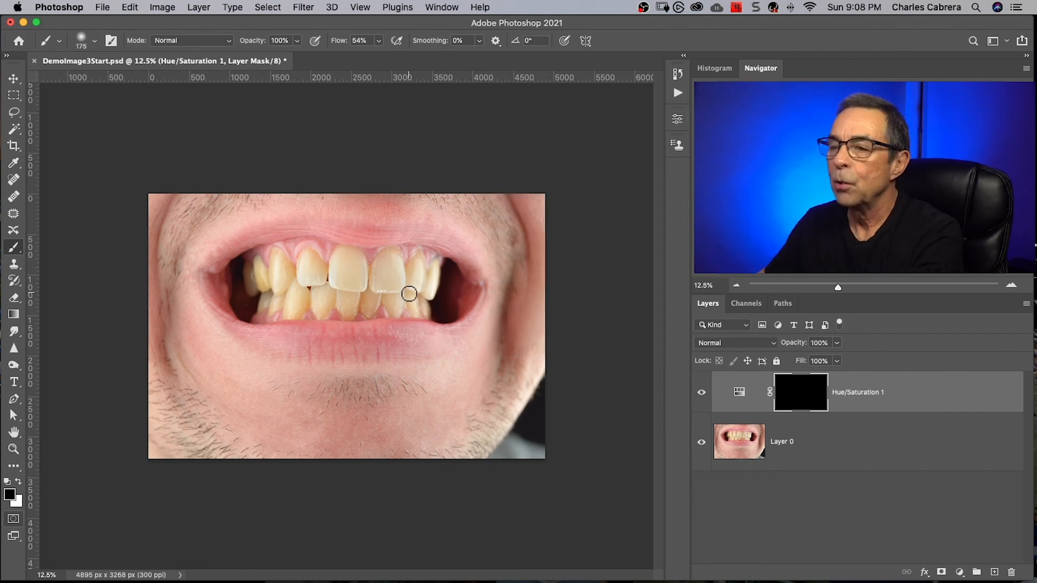
key("x")
mouse_move(408, 262)
left_mouse_down()
mouse_move(384, 271)
mouse_move(391, 259)
mouse_move(429, 286)
mouse_move(375, 303)
mouse_move(460, 290)
left_mouse_up()
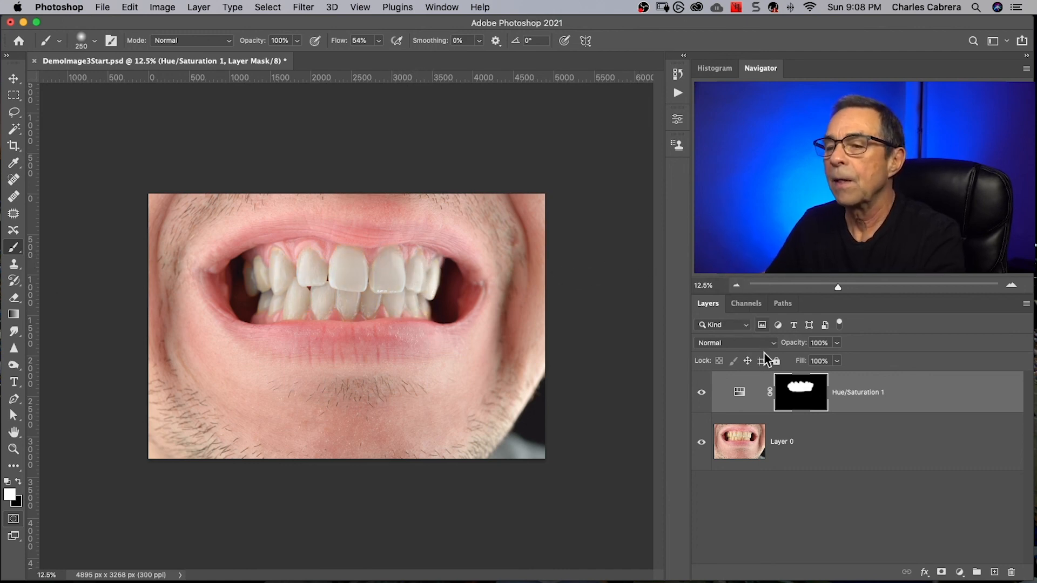
Step: Reduce the masked Hue/Saturation layer's opacity to 60% and compare the teeth with the layer hidden and shown
left_click(837, 361)
left_click_drag(838, 361, 813, 361)
left_click(701, 392)
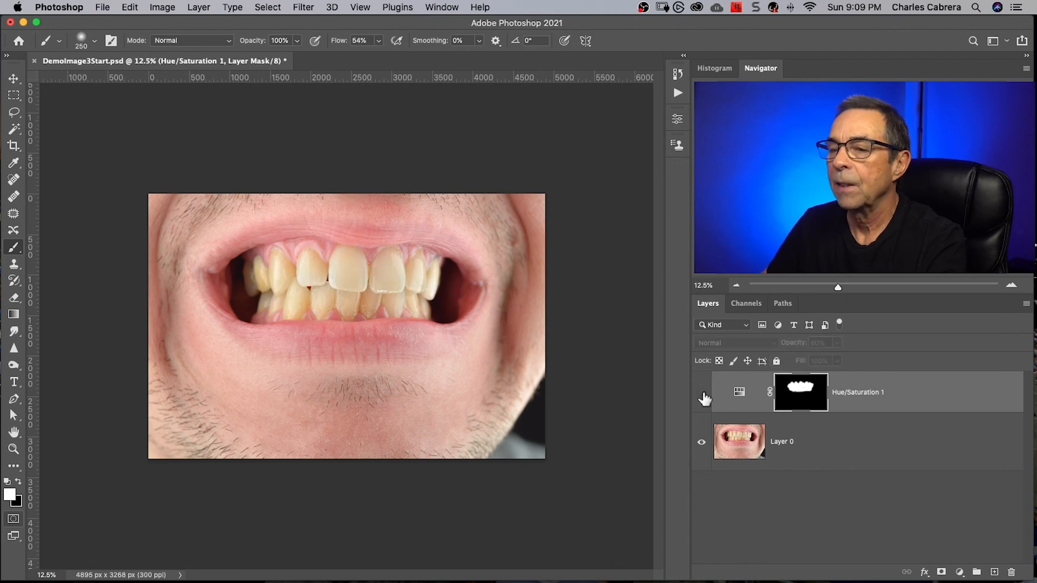
left_click(702, 394)
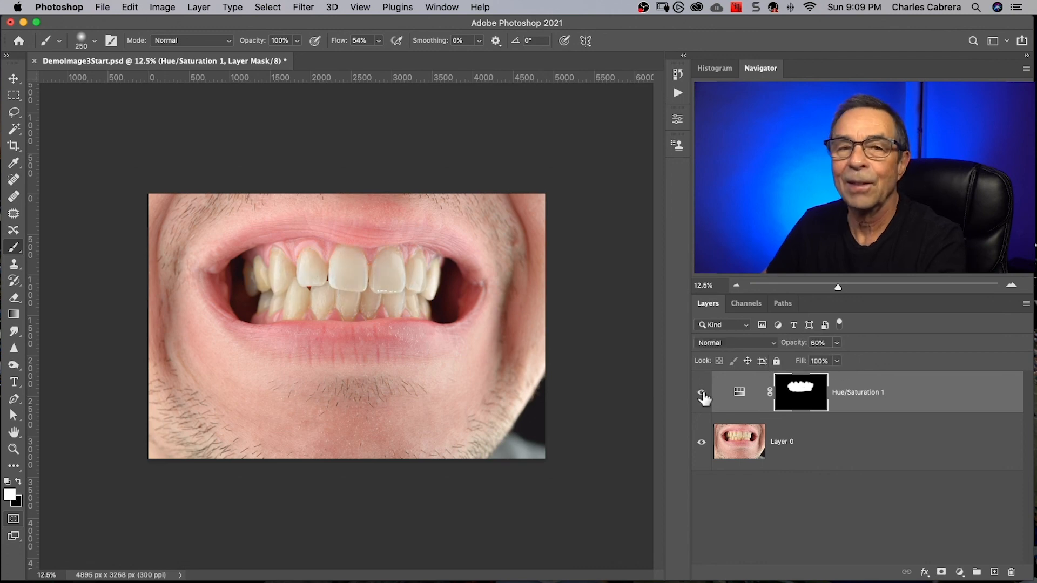